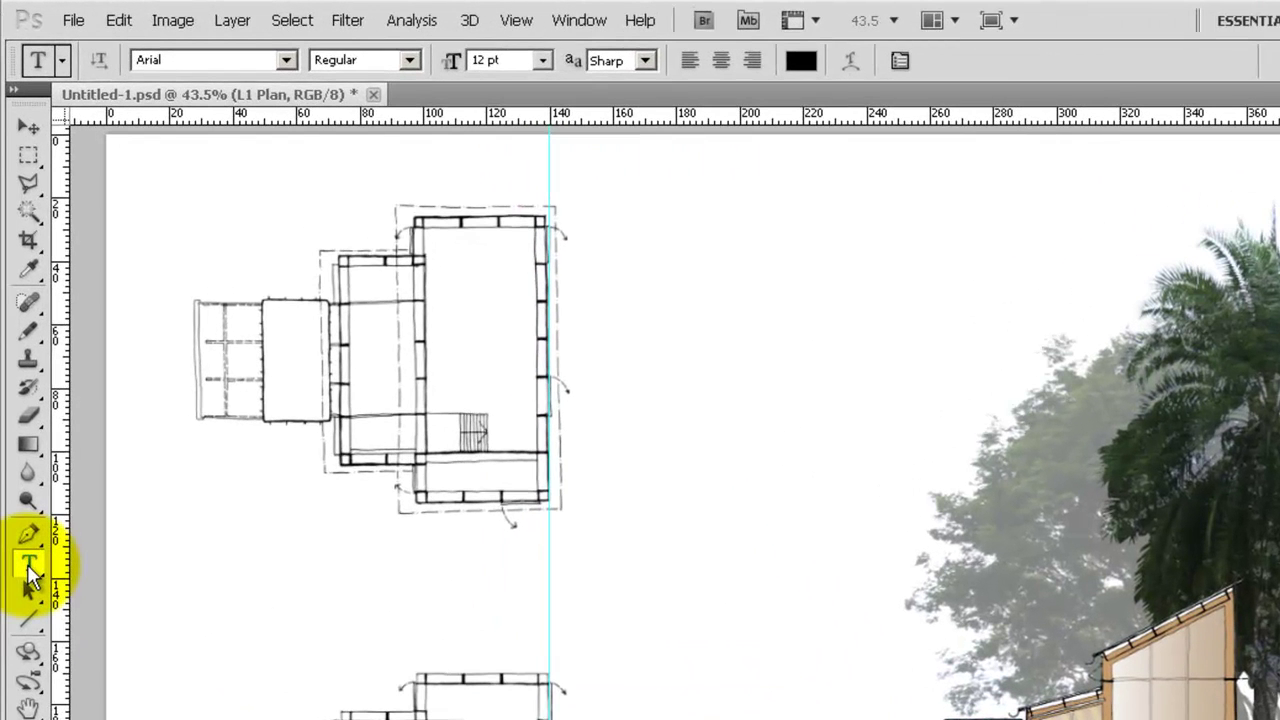
pyautogui.click(287, 61)
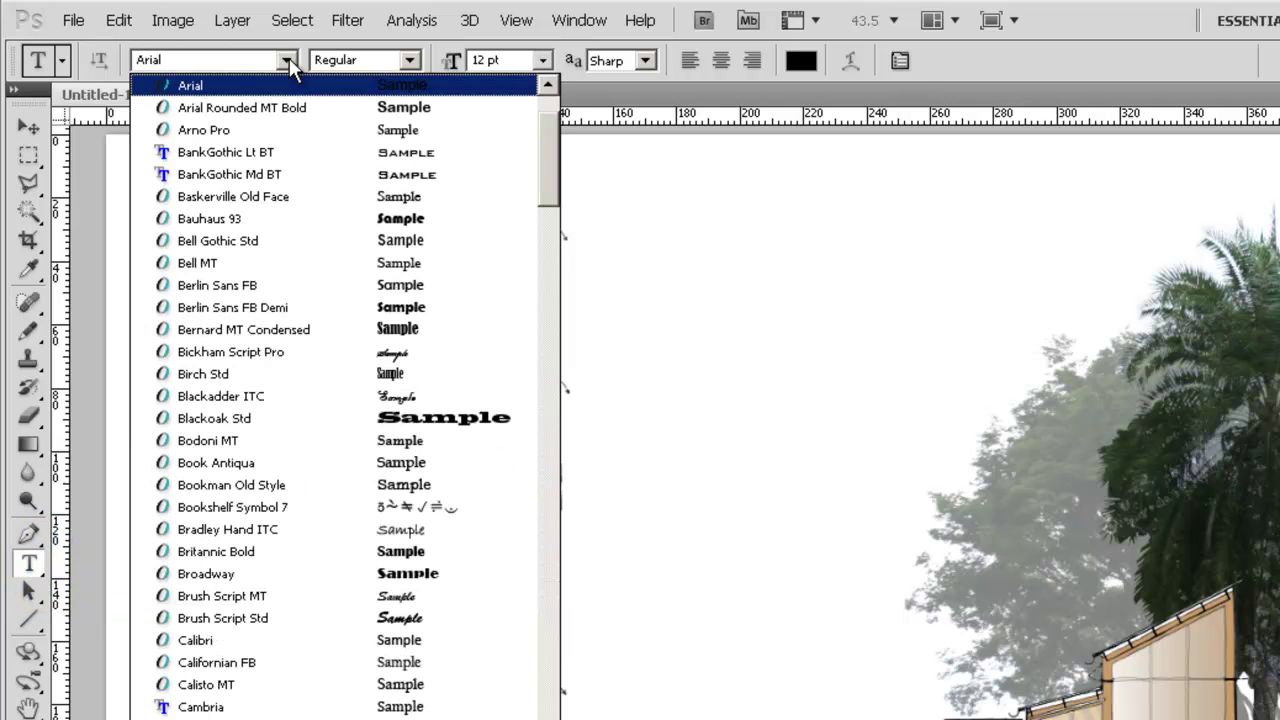
pyautogui.click(289, 58)
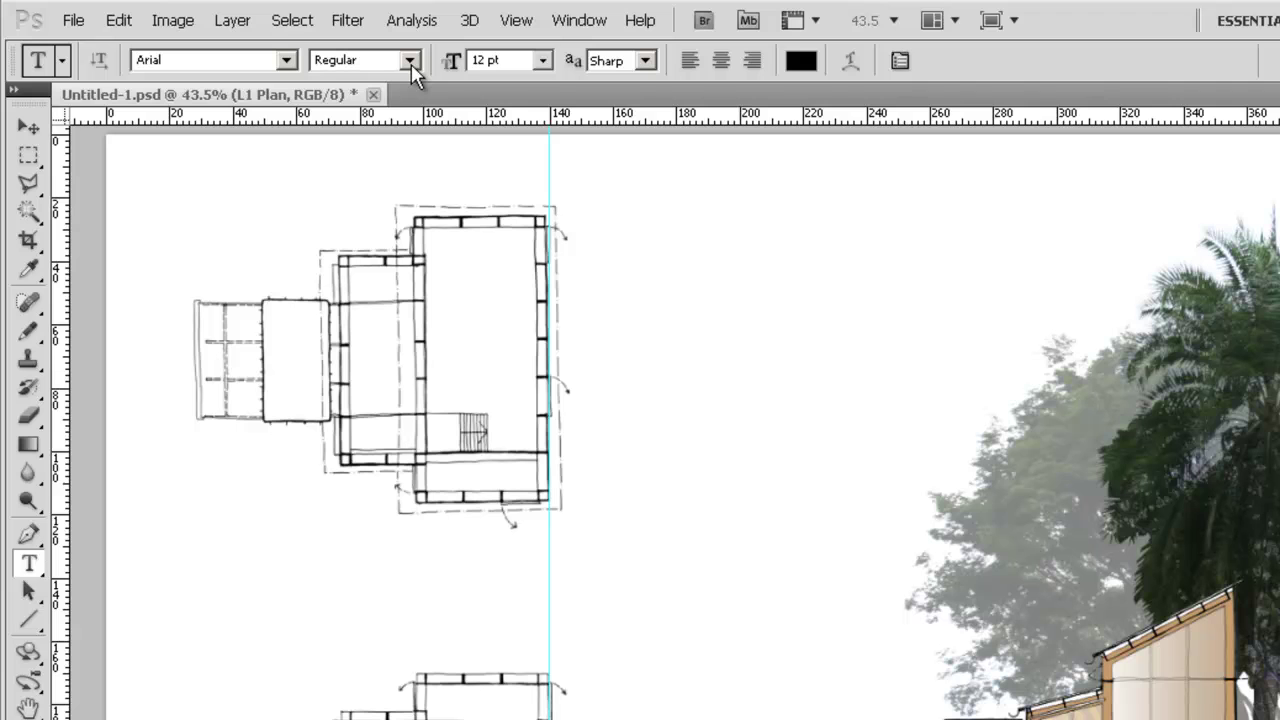
pyautogui.click(288, 62)
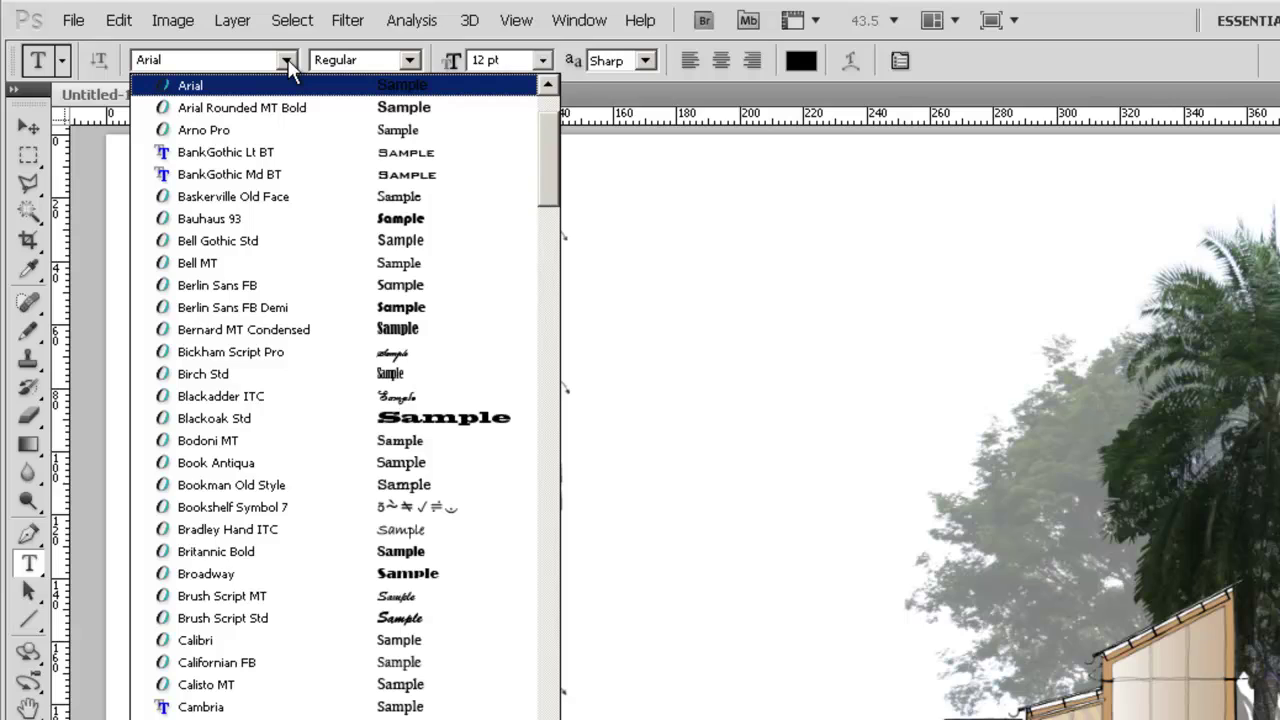
pyautogui.click(288, 62)
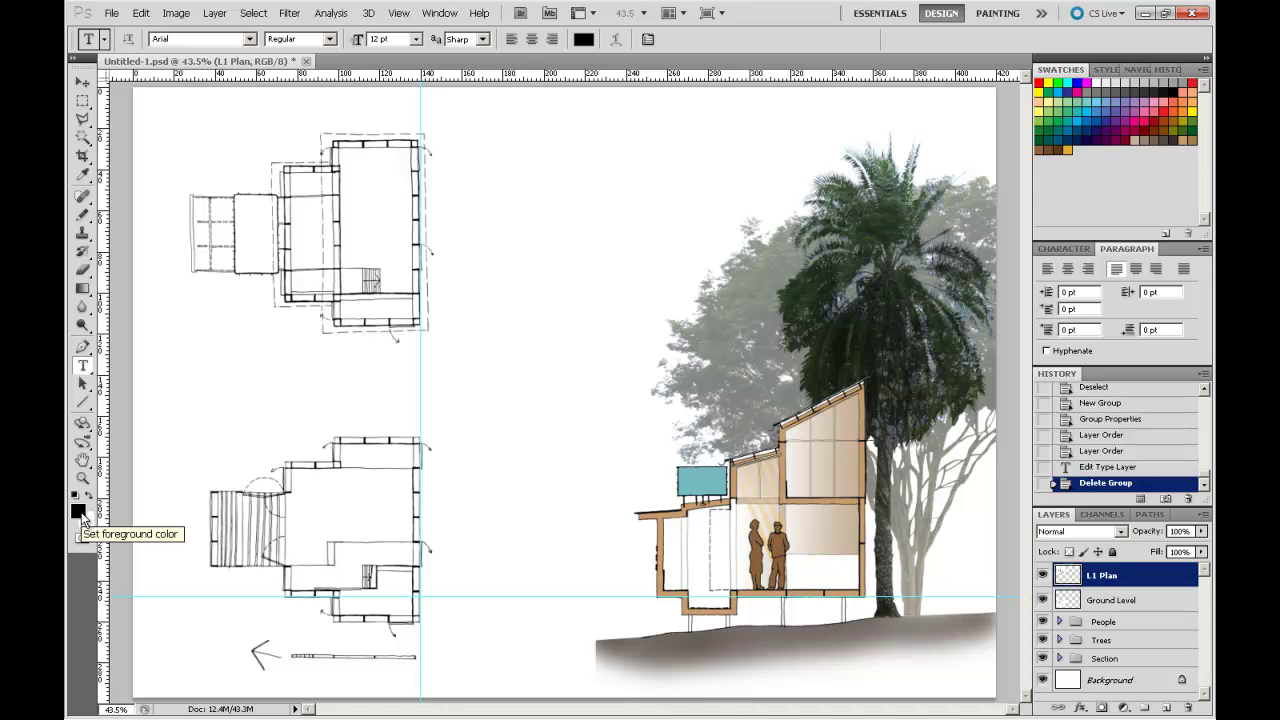
# Add the title "Upper Level Plan" in 12 pt Arial Regular beneath the upper floor plan and adjust its position slightly.
pyautogui.click(197, 362)
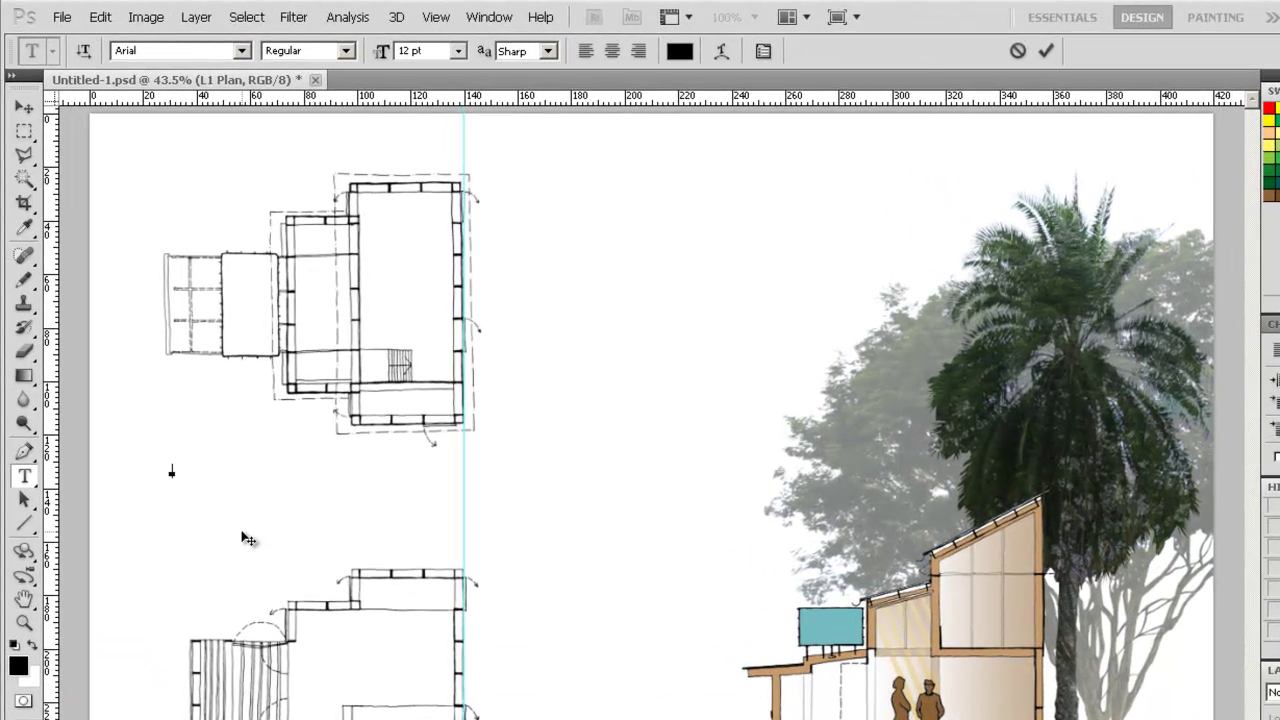
pyautogui.write('4')
pyautogui.write('ppe')
pyautogui.write('r ')
pyautogui.write('Level Plan')
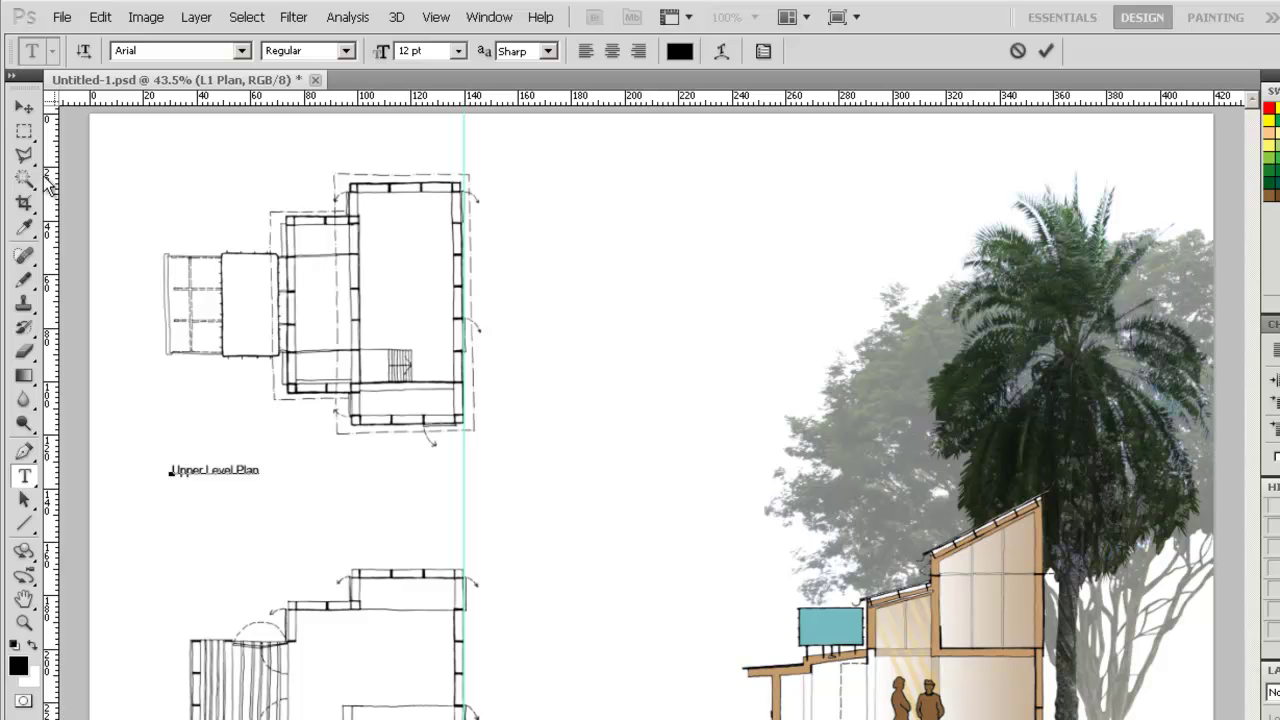
pyautogui.click(25, 110)
pyautogui.moveTo(240, 474)
pyautogui.mouseDown()
pyautogui.moveTo(240, 463)
pyautogui.moveTo(228, 470)
pyautogui.mouseUp()
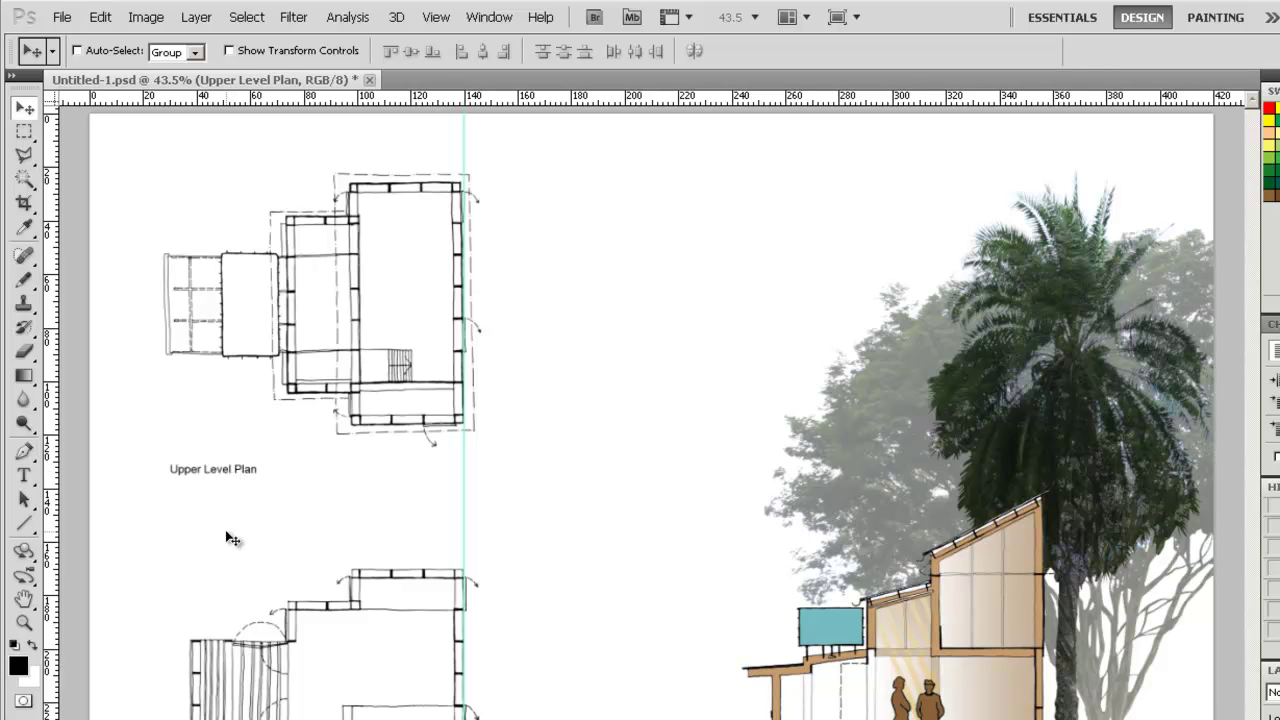
# Format the "Upper Level Plan" title as 18 pt Arial Narrow Bold and move it slightly closer to its plan.
pyautogui.click(24, 476)
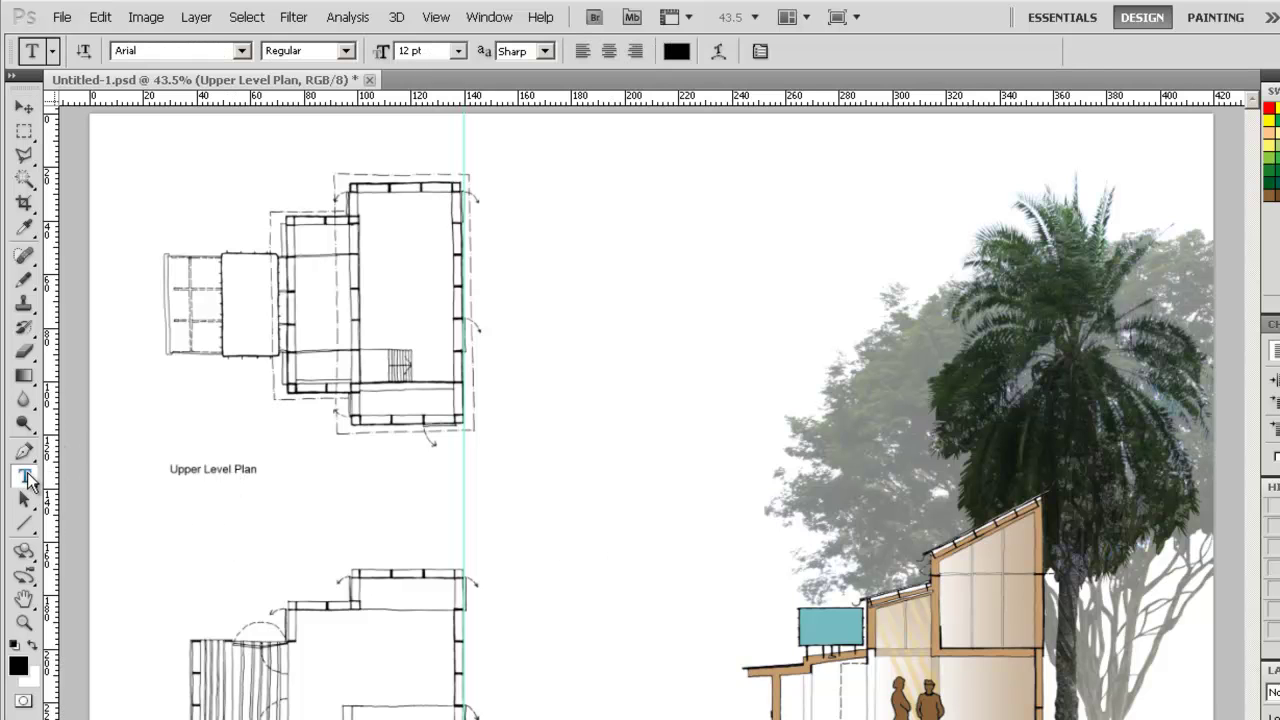
pyautogui.doubleClick(187, 468)
pyautogui.keyDown('shift'); pyautogui.click(252, 468); pyautogui.keyUp('shift')
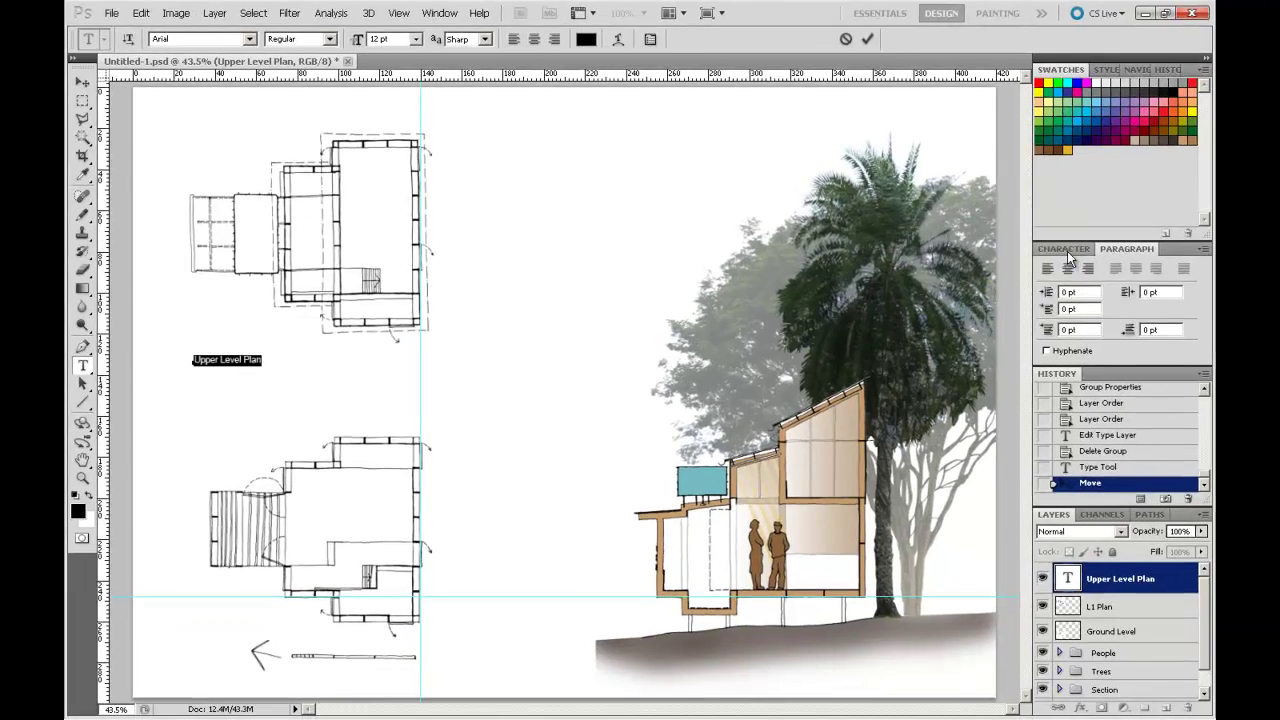
pyautogui.click(1073, 250)
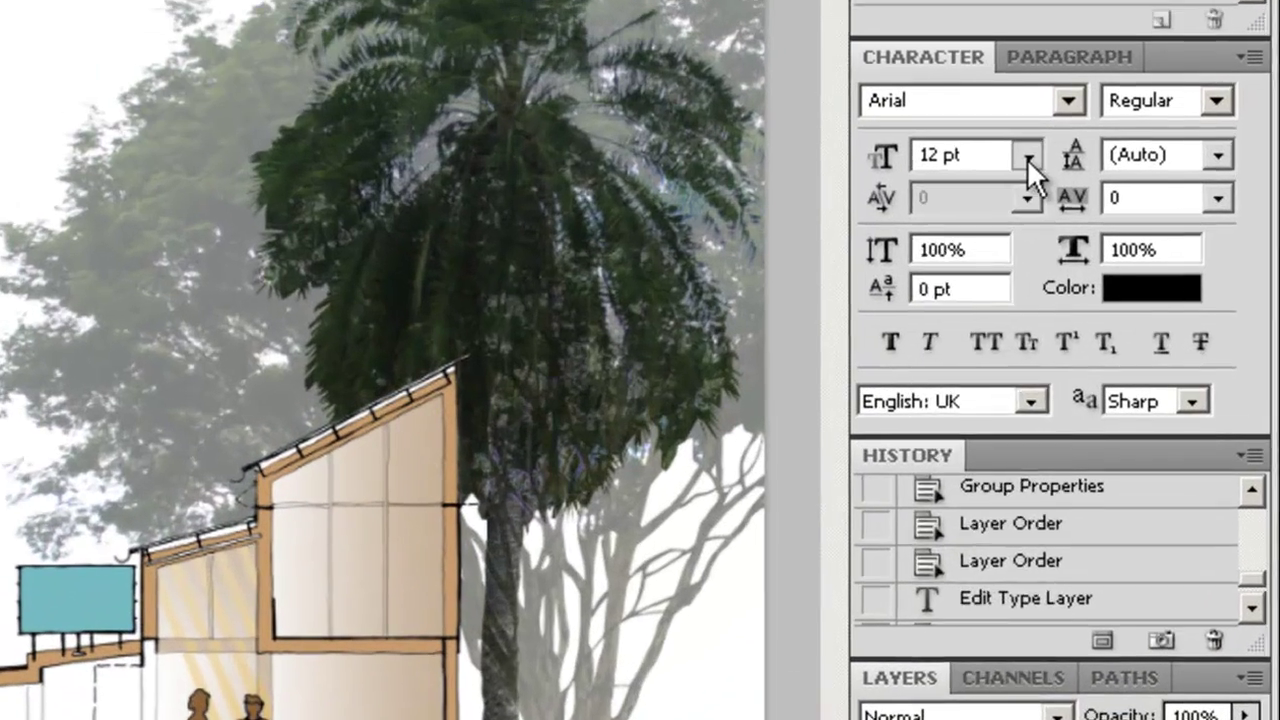
pyautogui.click(1107, 290)
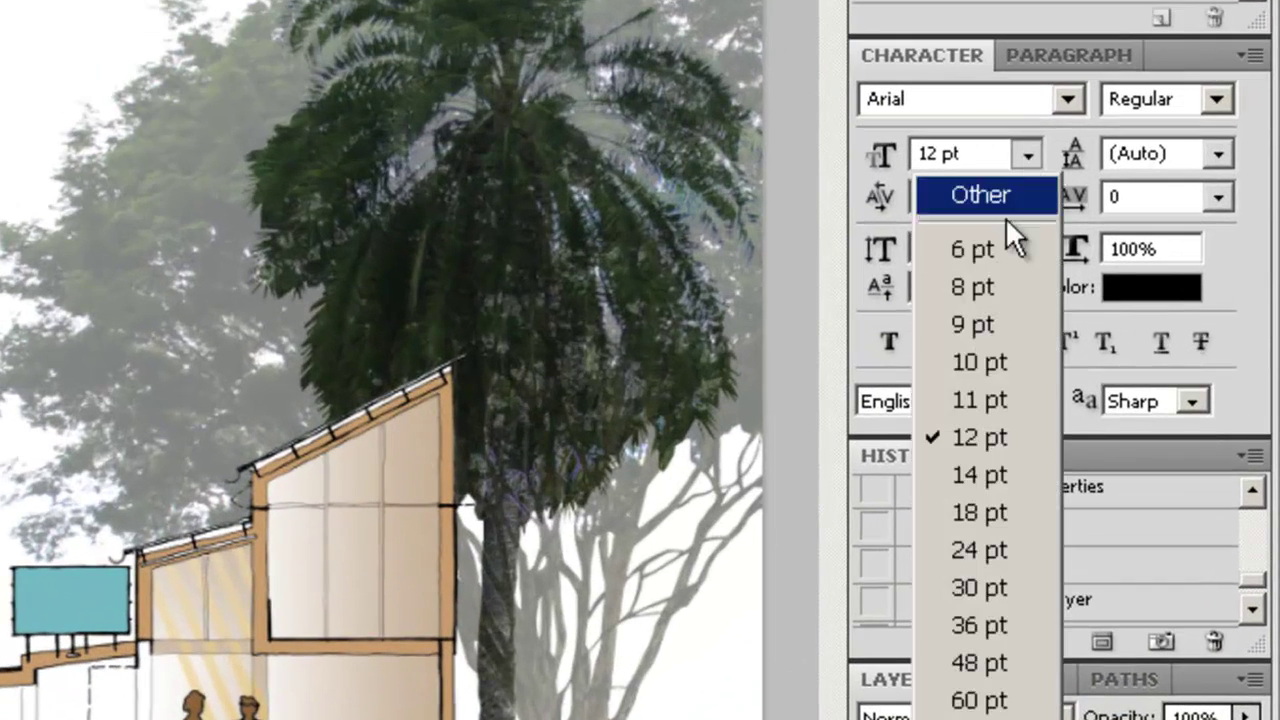
pyautogui.click(1011, 512)
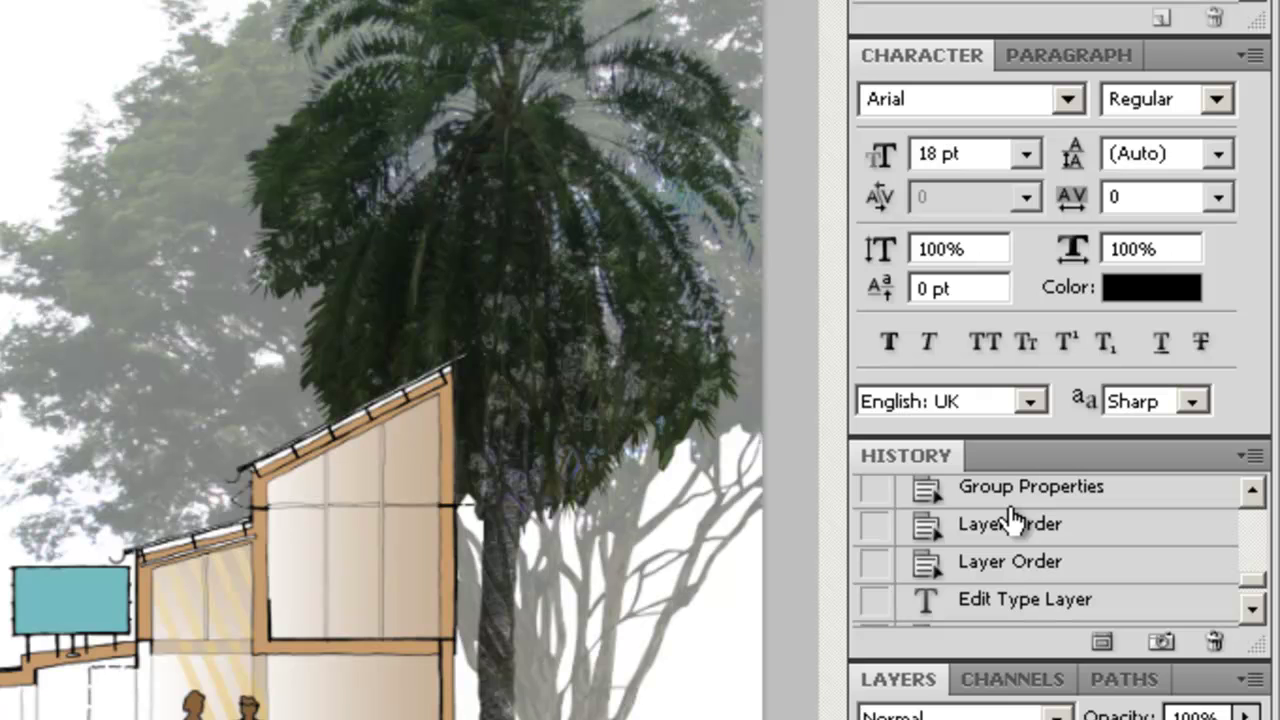
pyautogui.click(1207, 105)
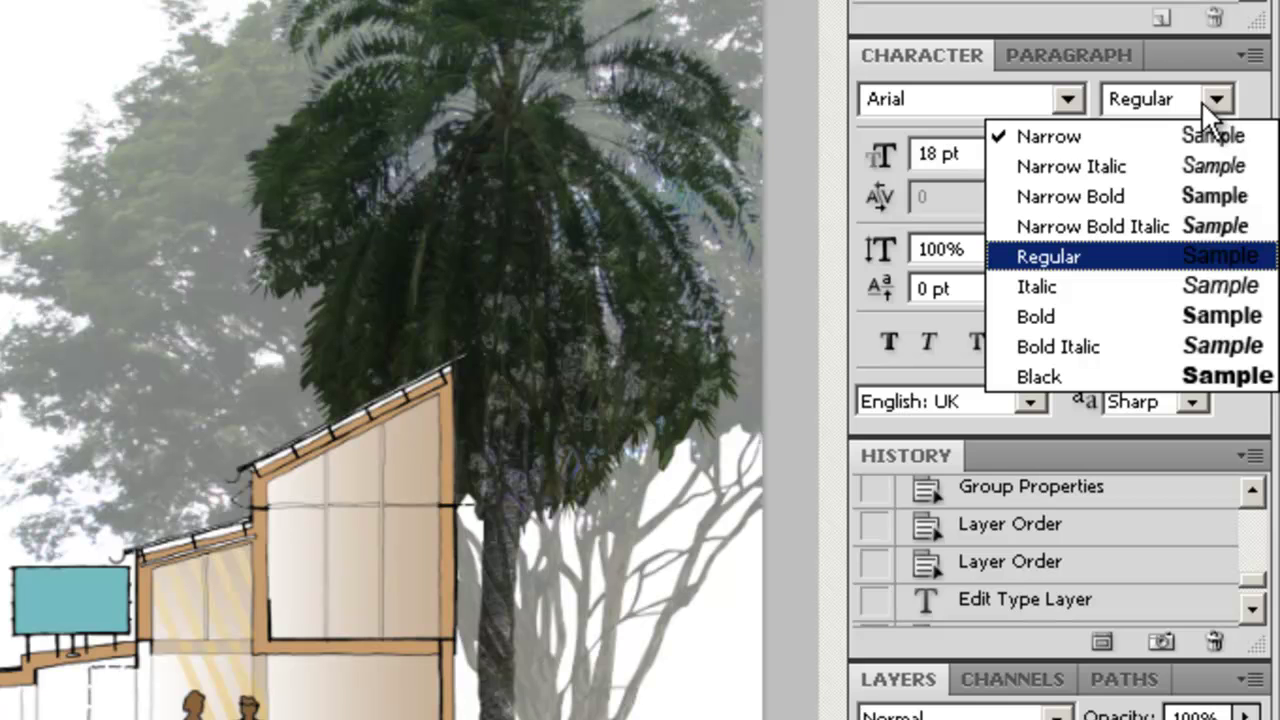
pyautogui.click(1034, 185)
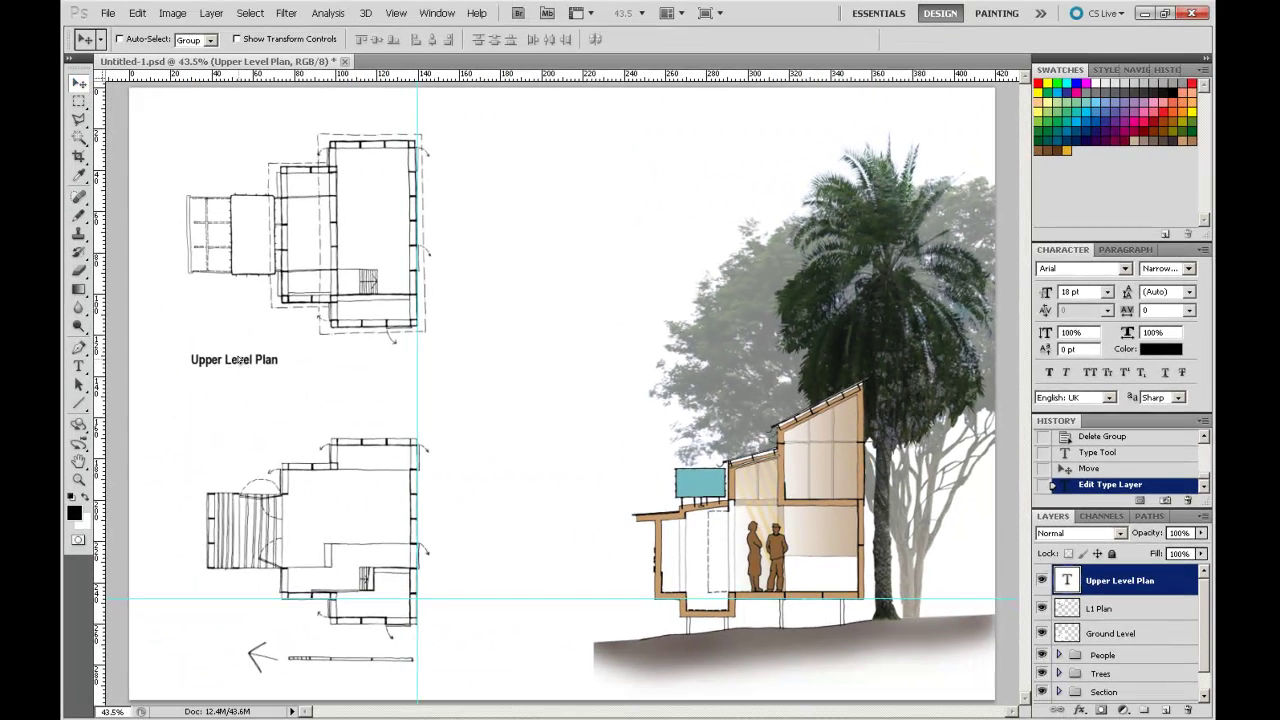
pyautogui.moveTo(241, 366); pyautogui.dragTo(241, 357)
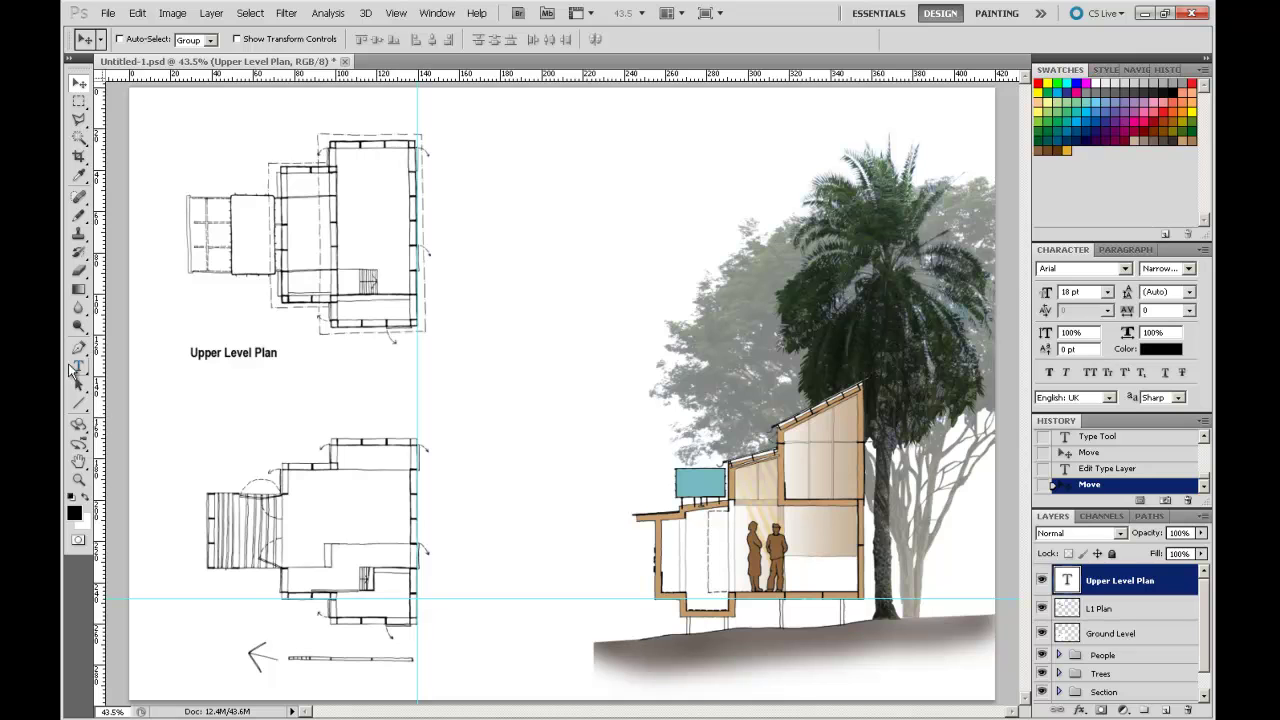
# Add the title "Lower Level Plan" beneath the lower floor plan and position it just below the north arrow and scale bar.
pyautogui.click(79, 367)
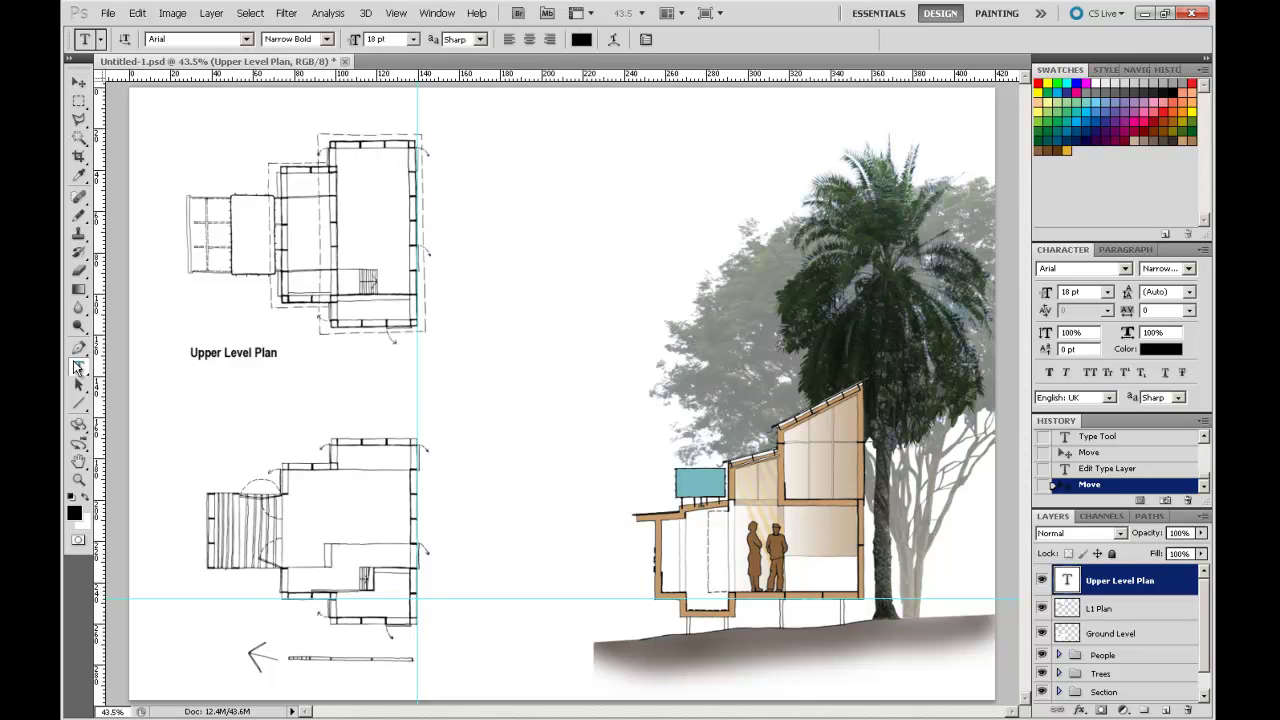
pyautogui.click(185, 671)
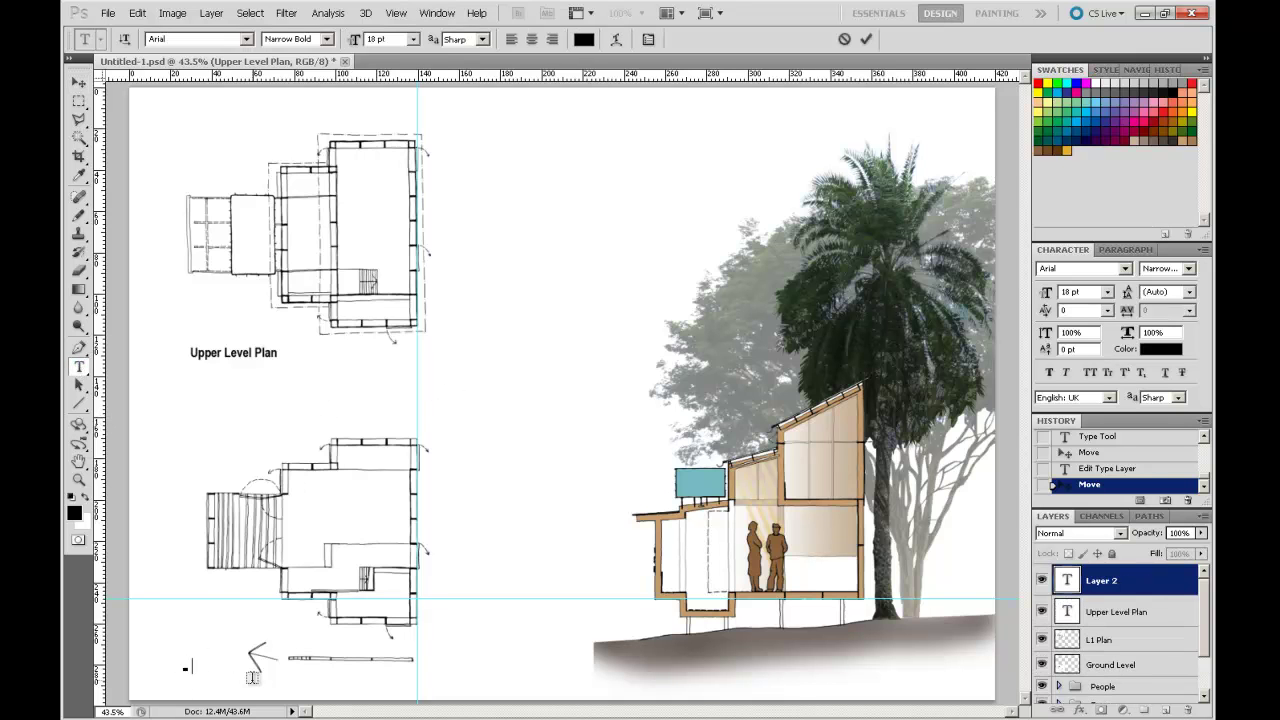
pyautogui.write('Lower Level Plan')
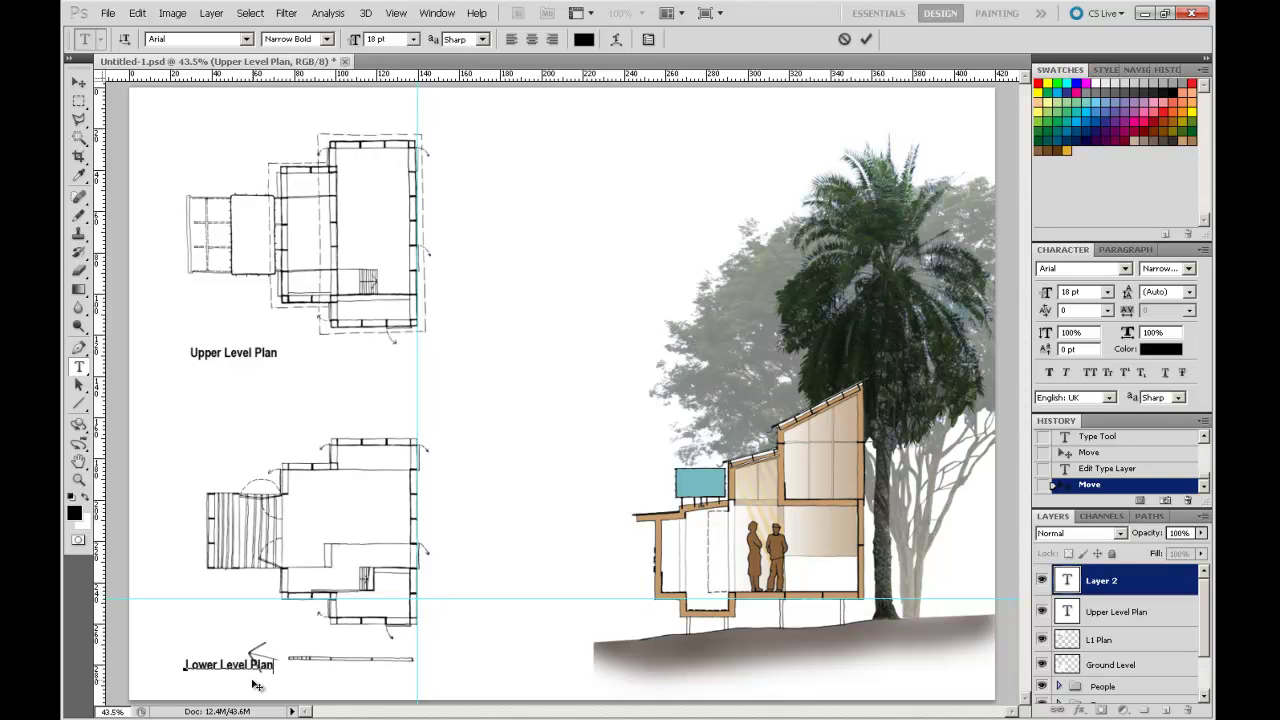
pyautogui.click(79, 82)
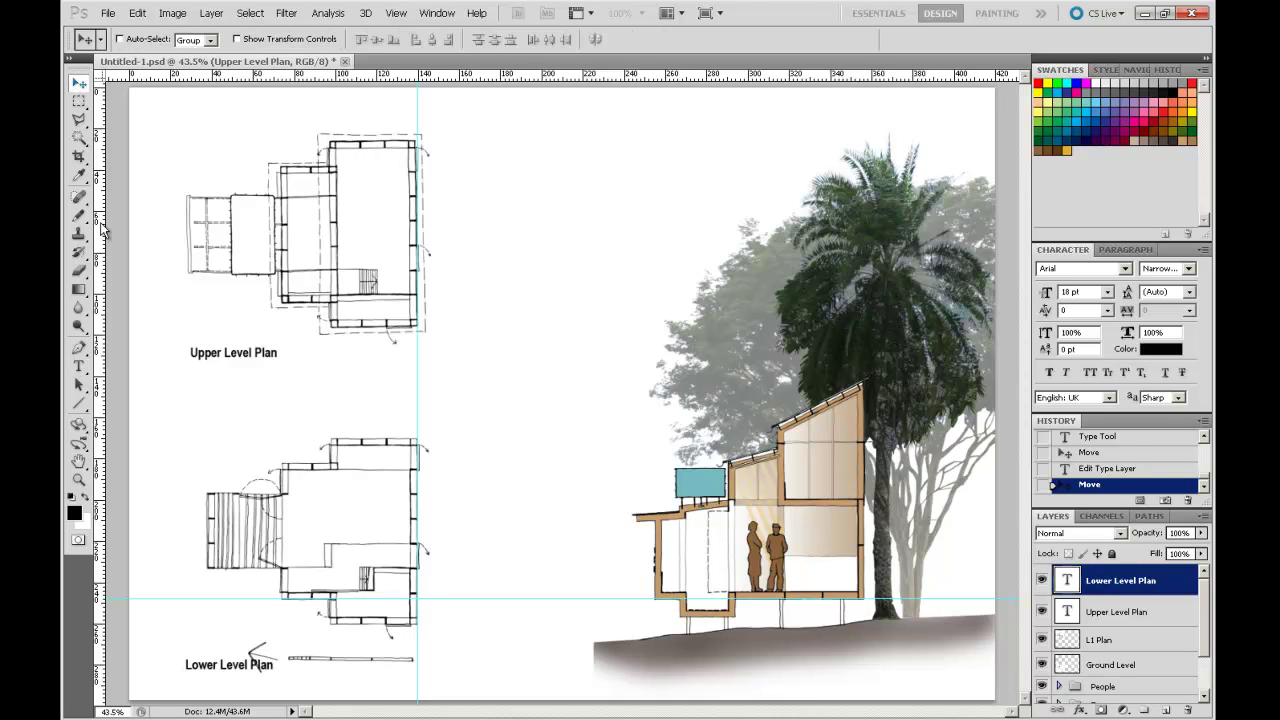
pyautogui.moveTo(234, 673)
pyautogui.mouseDown()
pyautogui.moveTo(225, 688)
pyautogui.moveTo(234, 639)
pyautogui.moveTo(226, 688)
pyautogui.mouseUp()
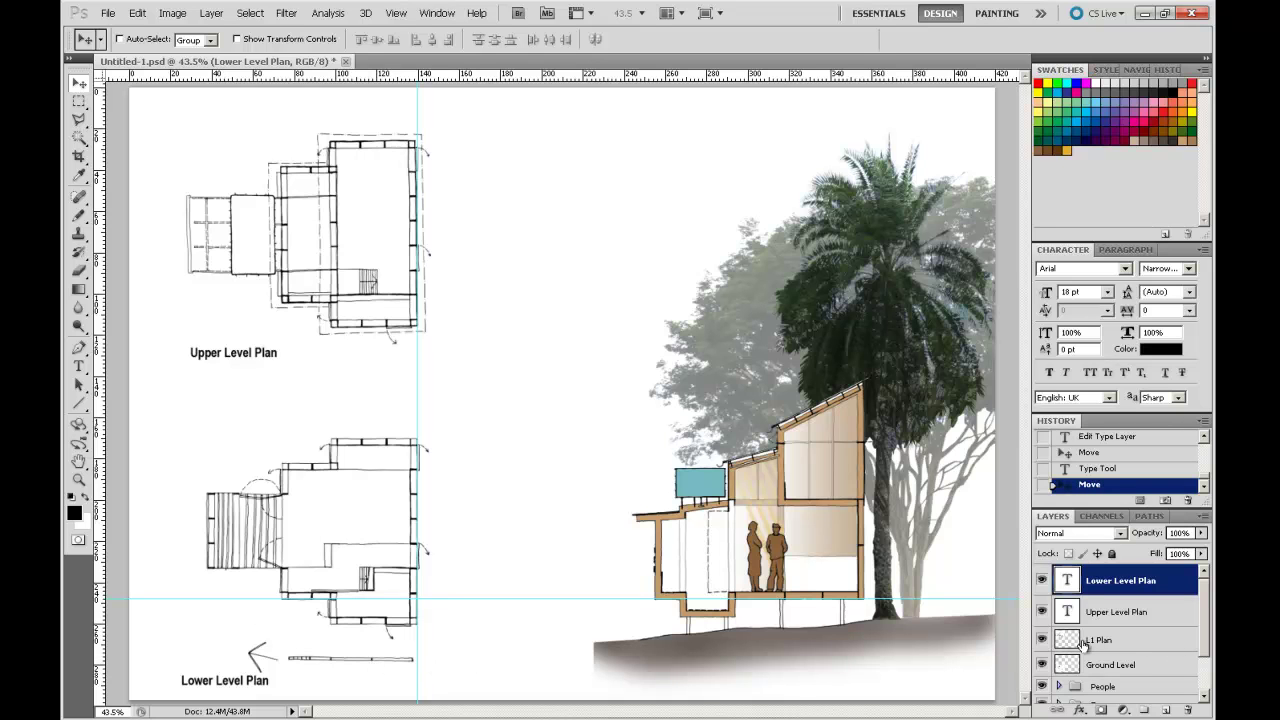
# Cut the north arrow and scale bar out of the Ground Level layer and paste them onto their own layer.
pyautogui.click(1130, 668)
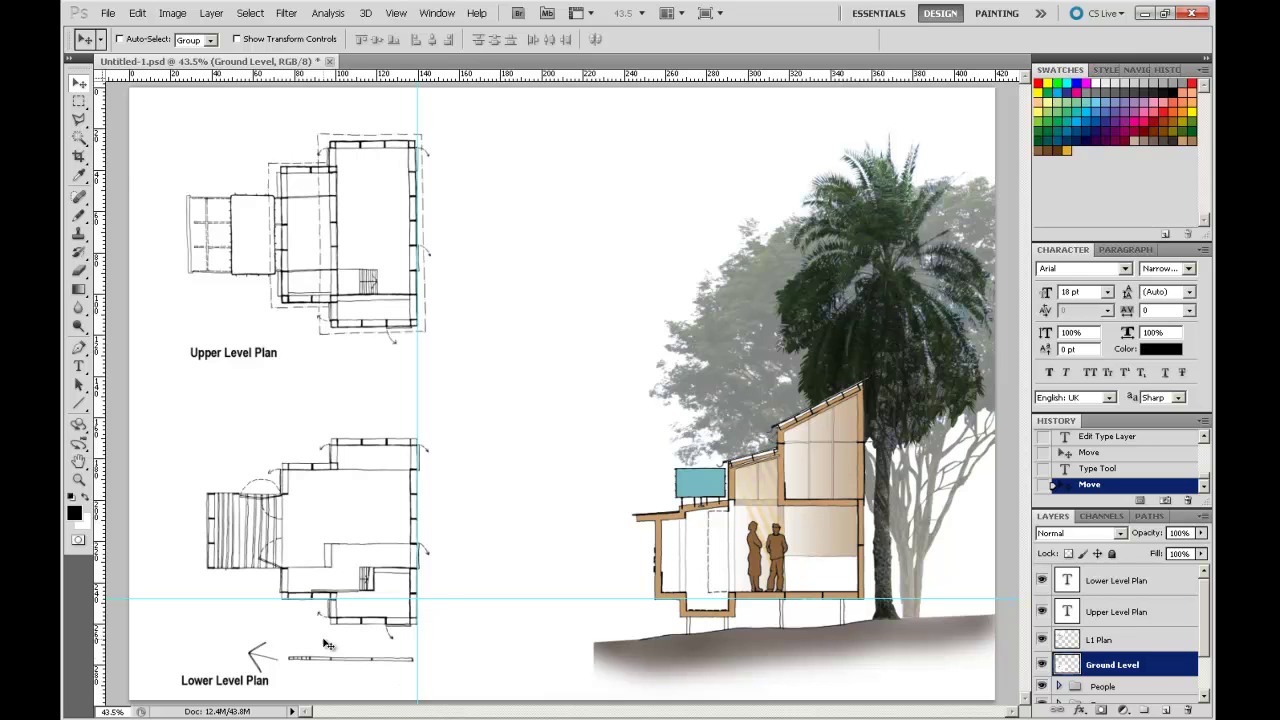
pyautogui.click(80, 101)
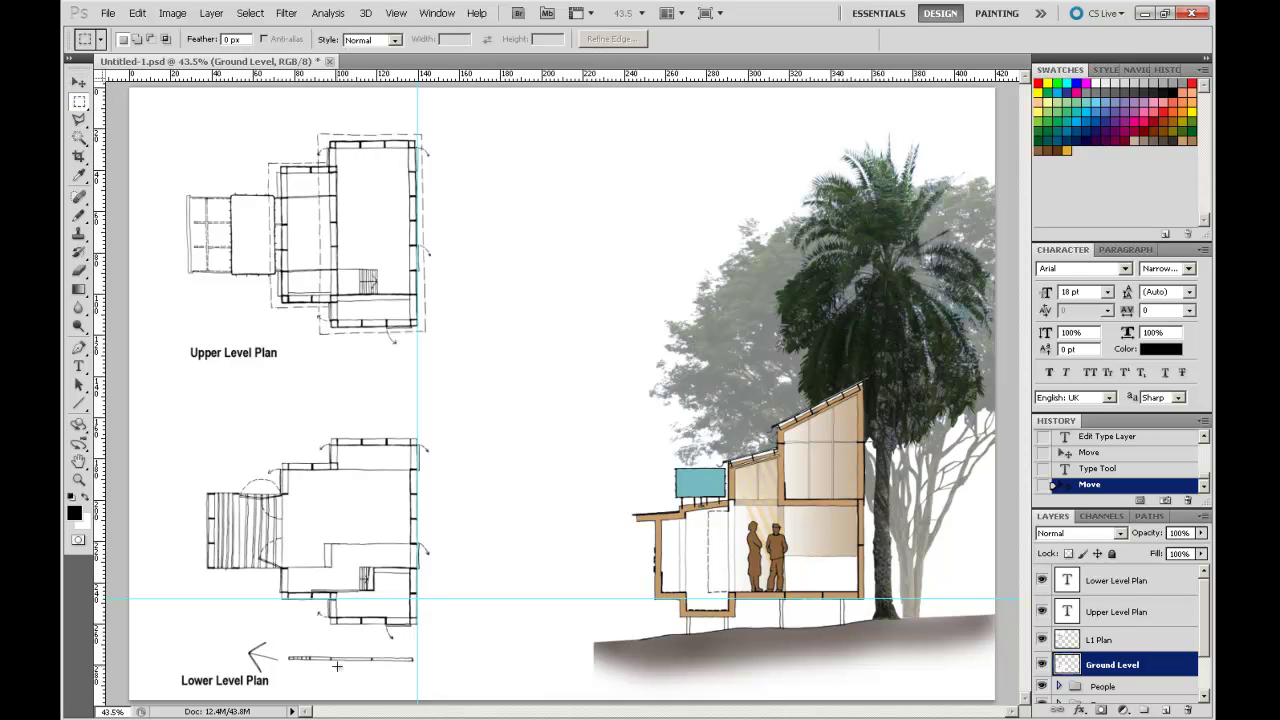
pyautogui.moveTo(409, 680); pyautogui.dragTo(417, 686)
pyautogui.hotkey('ctrl', 'd')
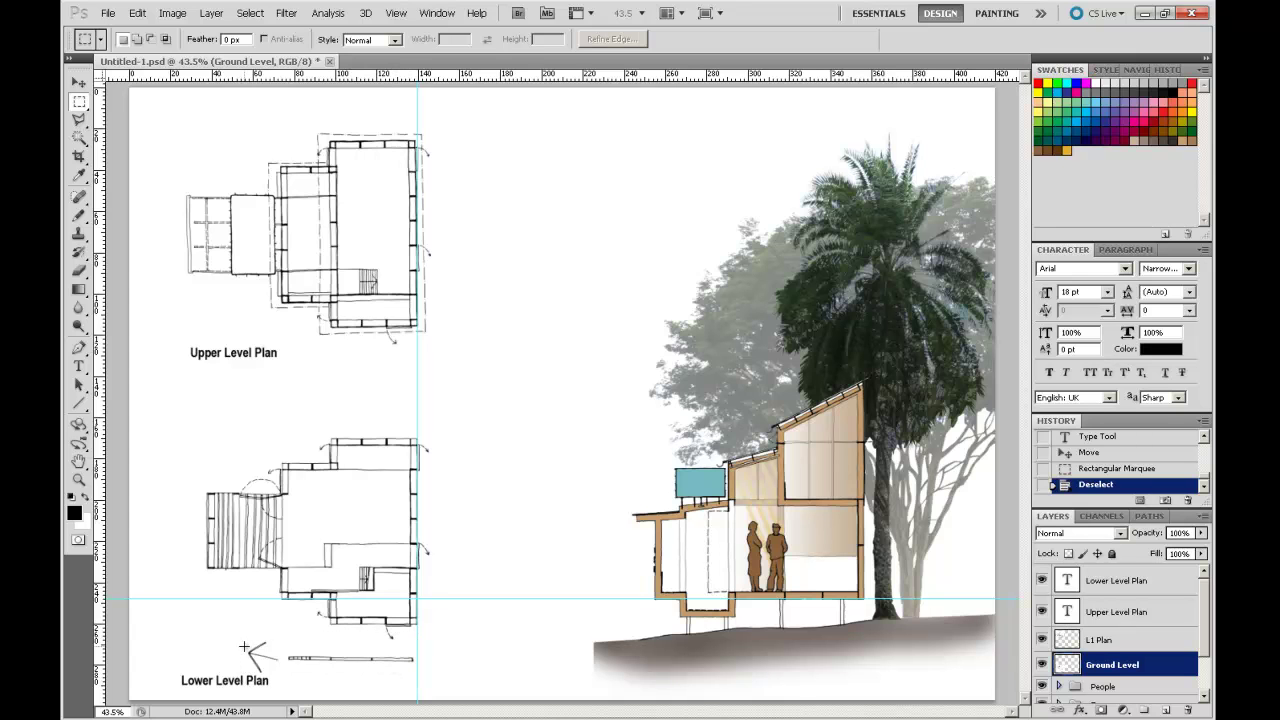
pyautogui.moveTo(312, 672); pyautogui.dragTo(418, 675)
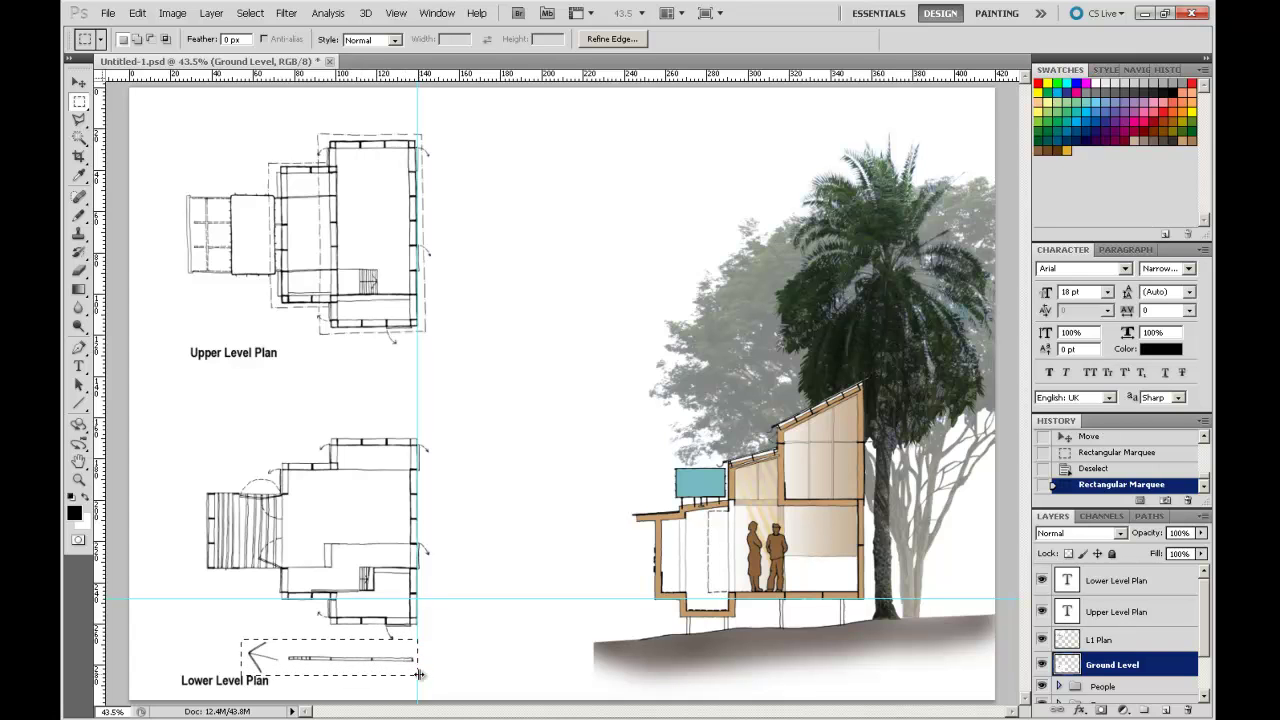
pyautogui.hotkey('ctrl', 'x')
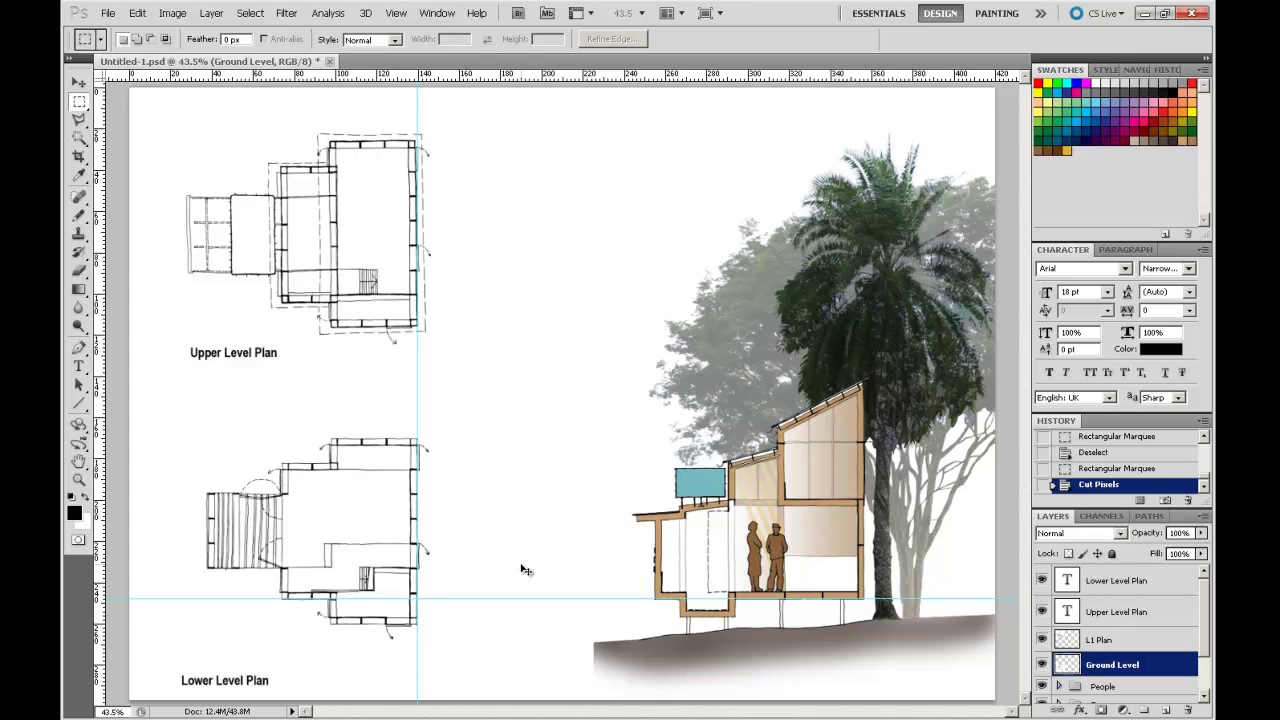
pyautogui.hotkey('ctrl', 'v')
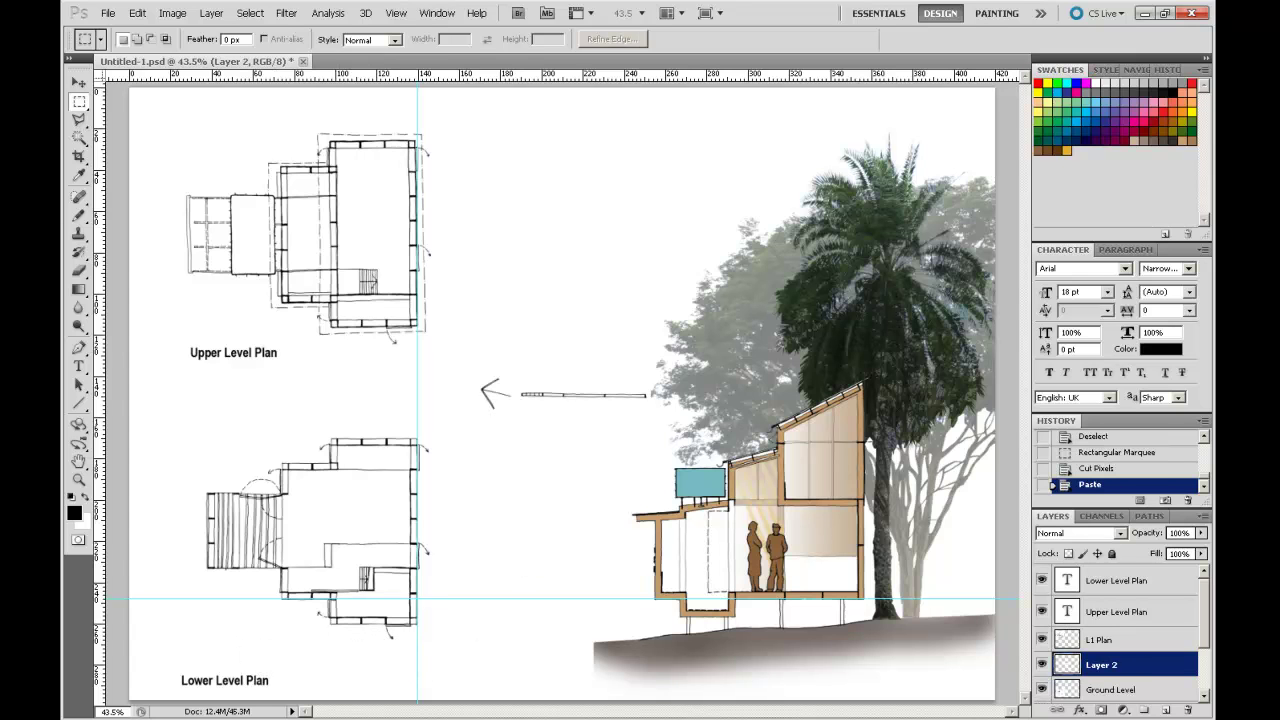
# Move the pasted north arrow and scale bar to just below the "Upper Level Plan" title, roughly lined up with its start.
pyautogui.click(79, 84)
pyautogui.moveTo(538, 395); pyautogui.dragTo(309, 387)
pyautogui.press('Down')
pyautogui.press('Down')
pyautogui.press('Down')
pyautogui.press('Down')
pyautogui.press('Down')
pyautogui.press('Down')
pyautogui.press('Down')
pyautogui.press('Down')
pyautogui.press('Down')
pyautogui.press('Down')
pyautogui.press('Down')
pyautogui.press('Down')
pyautogui.press('Down')
pyautogui.press('Down')
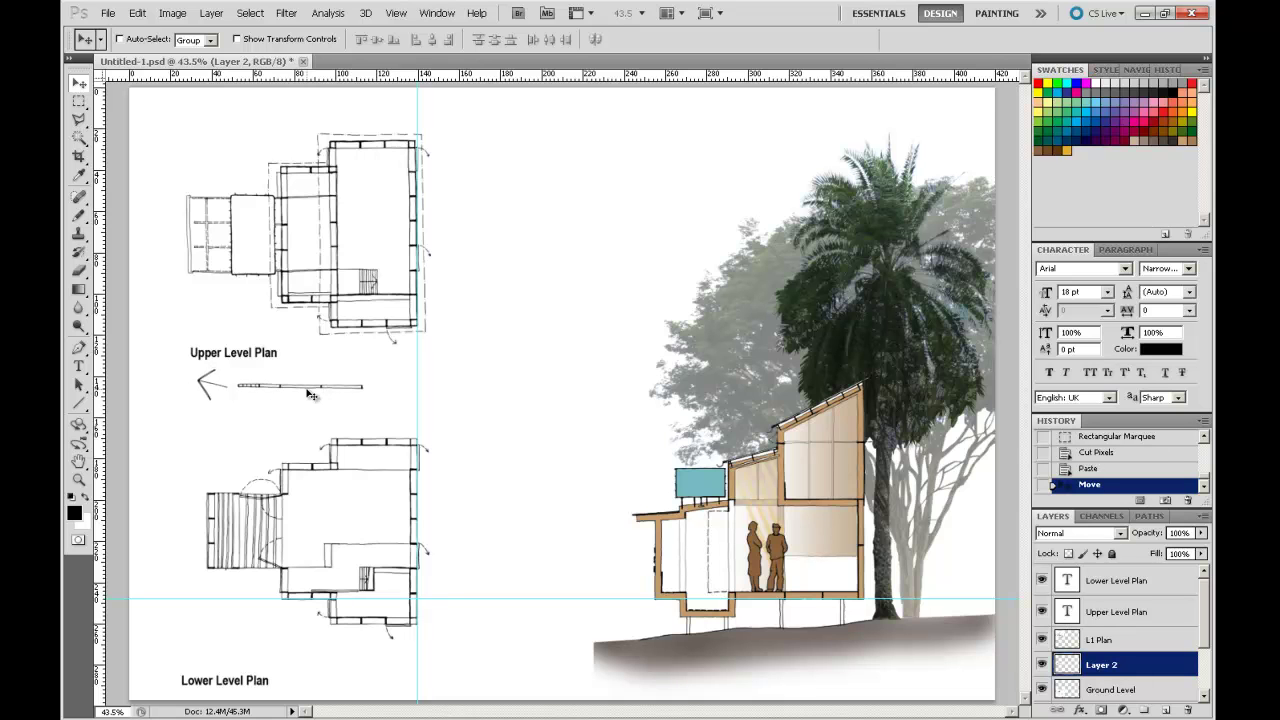
pyautogui.press('Left')
pyautogui.press('Left')
pyautogui.press('Left')
pyautogui.press('Left')
pyautogui.press('Left')
pyautogui.press('Left')
pyautogui.press('Left')
pyautogui.press('Left')
pyautogui.press('Left')
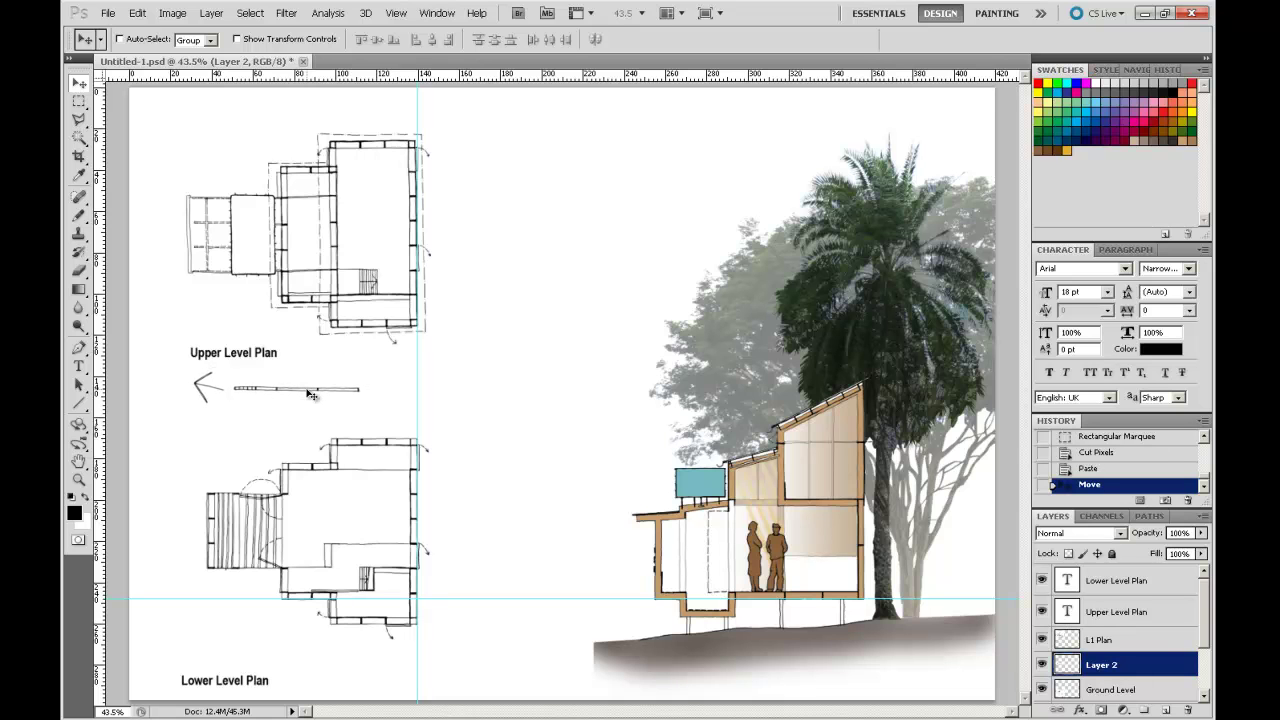
# Rename the layer holding the north arrow and scale bar as "Scale Bar".
pyautogui.doubleClick(1103, 665)
pyautogui.write('Scale Bar')
pyautogui.press('Return')
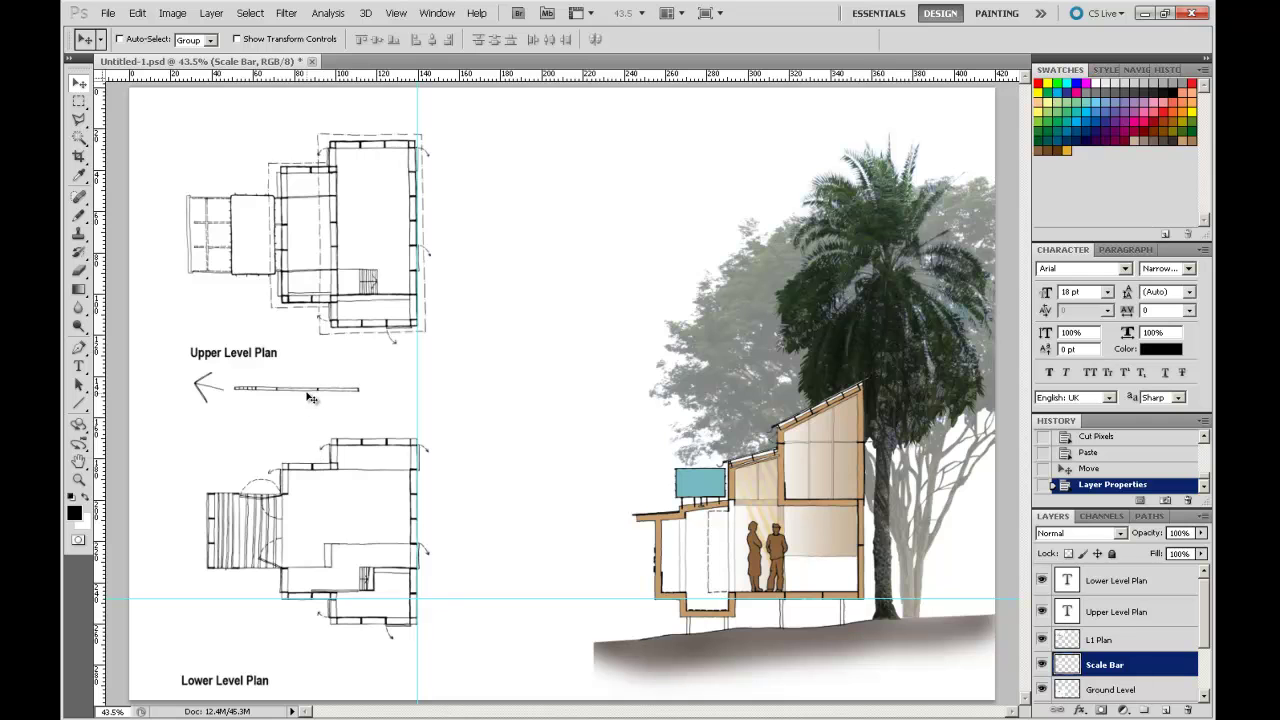
# Nudge the north arrow and scale bar further down, and move the "Lower Level Plan" title up closer to its plan.
pyautogui.press('Down')
pyautogui.press('Down')
pyautogui.press('Down')
pyautogui.press('Down')
pyautogui.press('Down')
pyautogui.press('Down')
pyautogui.press('Down')
pyautogui.press('Down')
pyautogui.press('Down')
pyautogui.press('Down')
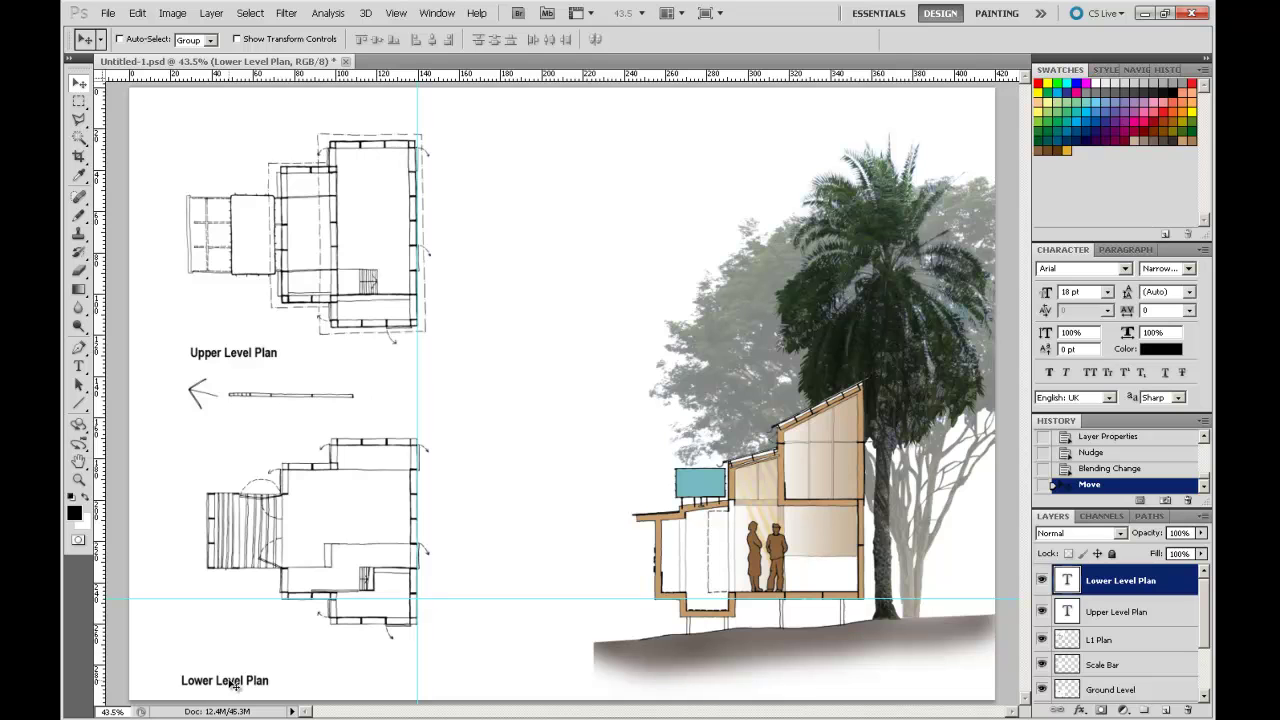
pyautogui.moveTo(229, 680); pyautogui.dragTo(228, 675)
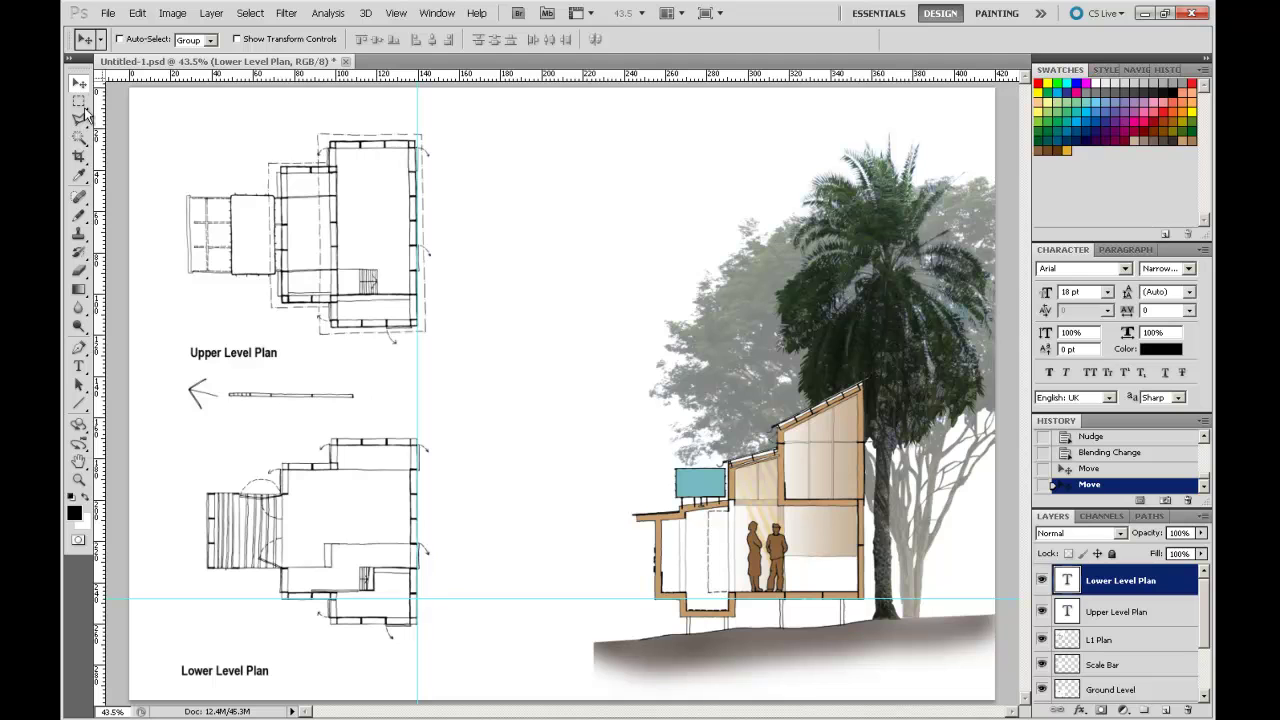
# Add the title "Section" beneath the ground at the start of the section drawing, level with the "Lower Level Plan" title.
pyautogui.click(79, 366)
pyautogui.click(621, 673)
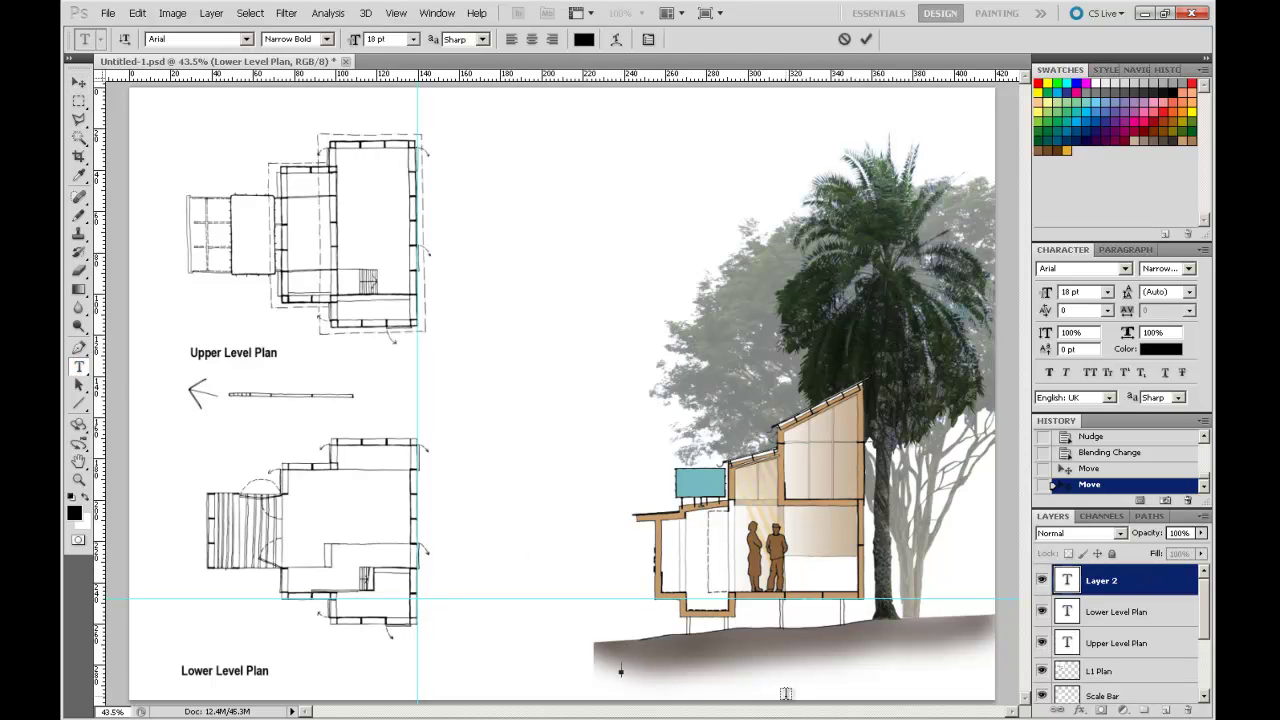
pyautogui.write('Sectio')
pyautogui.click(79, 81)
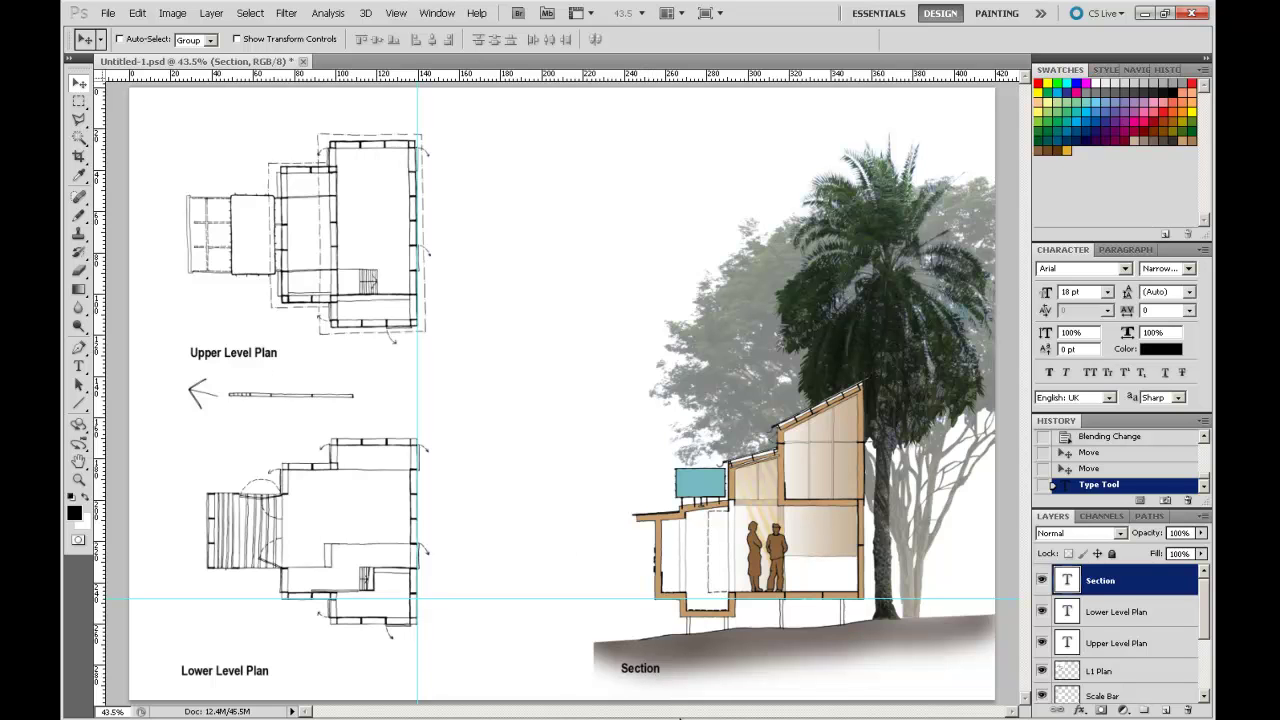
# Align the left edges of the "Upper Level Plan" and "Lower Level Plan" titles to a rectangular marquee drawn around both.
pyautogui.click(79, 103)
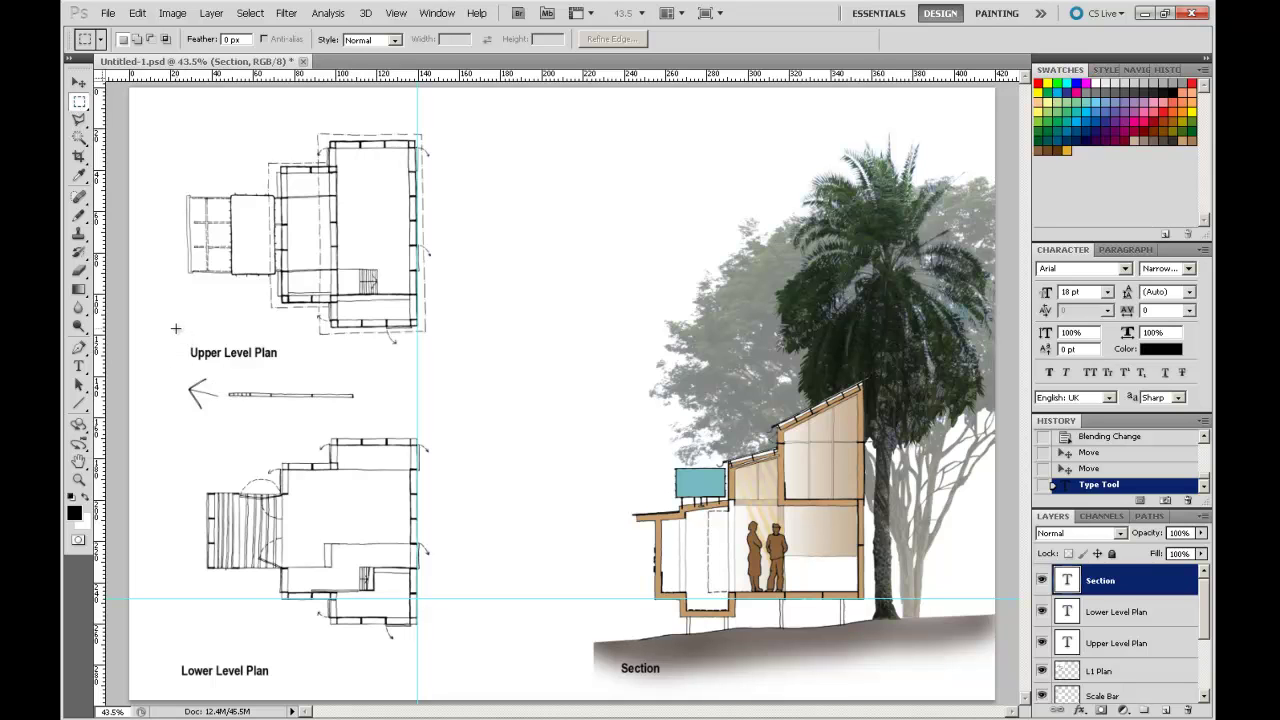
pyautogui.moveTo(174, 328); pyautogui.dragTo(394, 684)
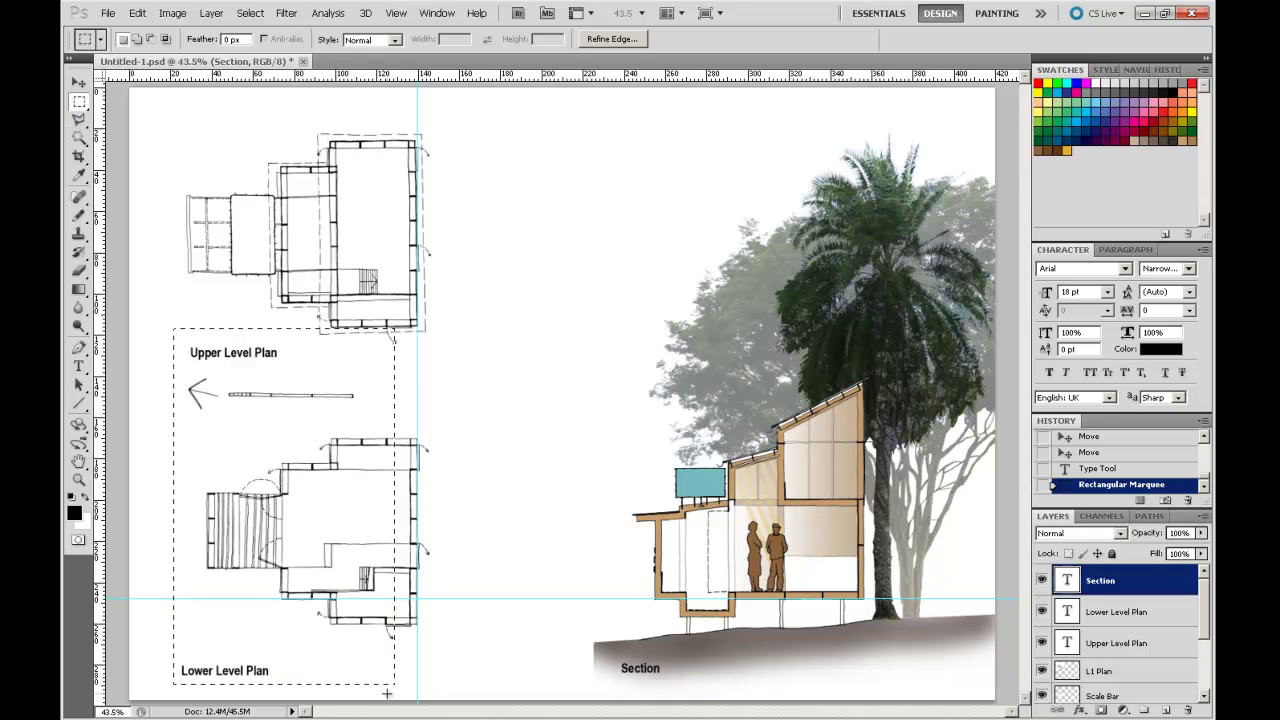
pyautogui.click(1113, 616)
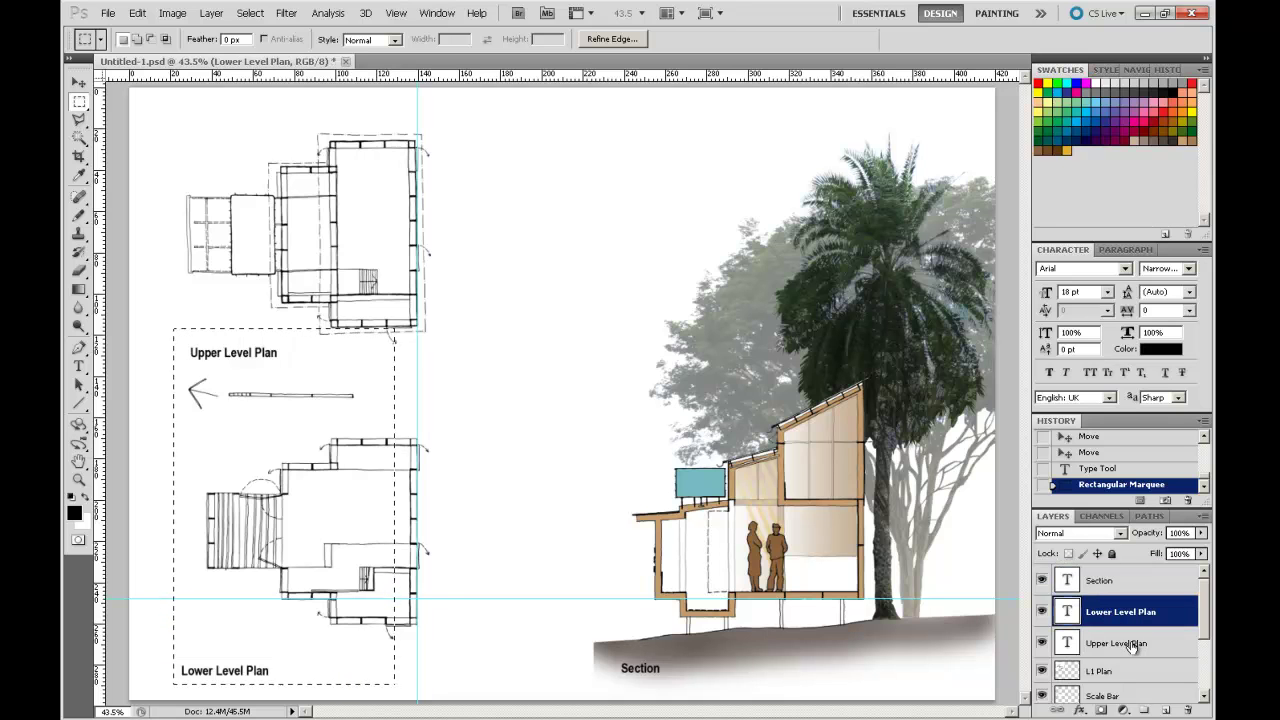
pyautogui.keyDown('shift'); pyautogui.click(1130, 645); pyautogui.keyUp('shift')
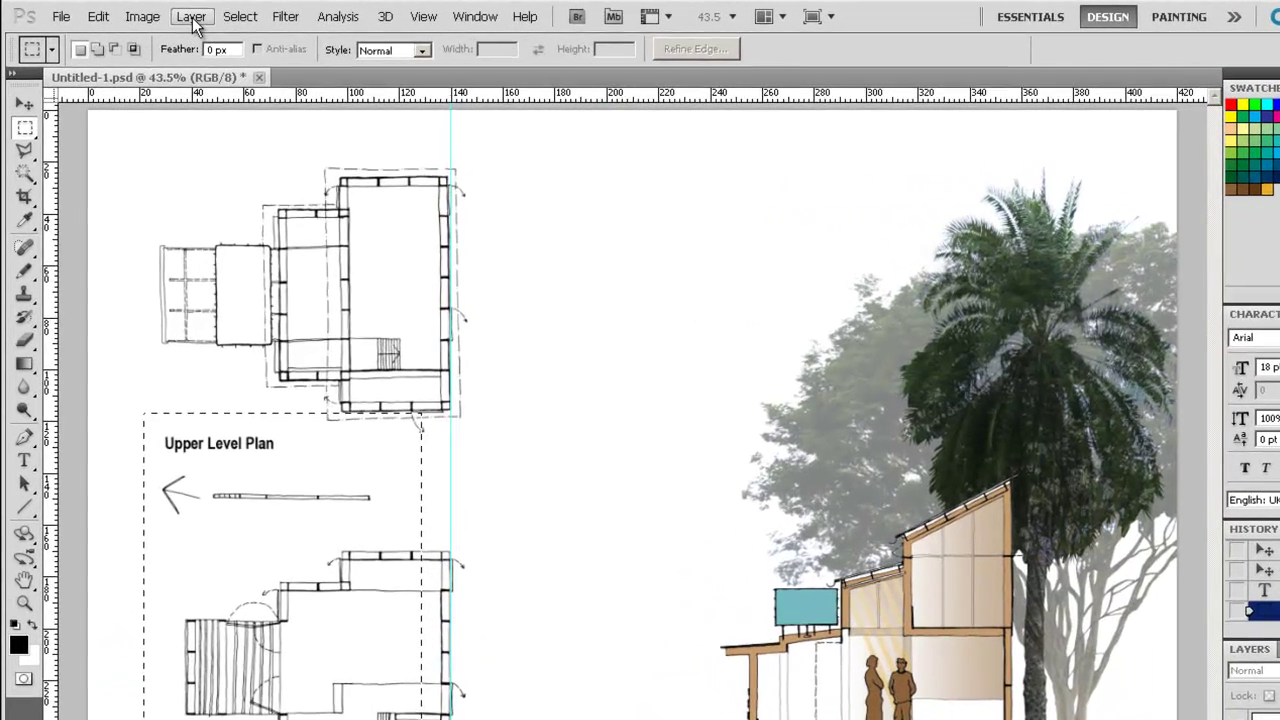
pyautogui.click(209, 15)
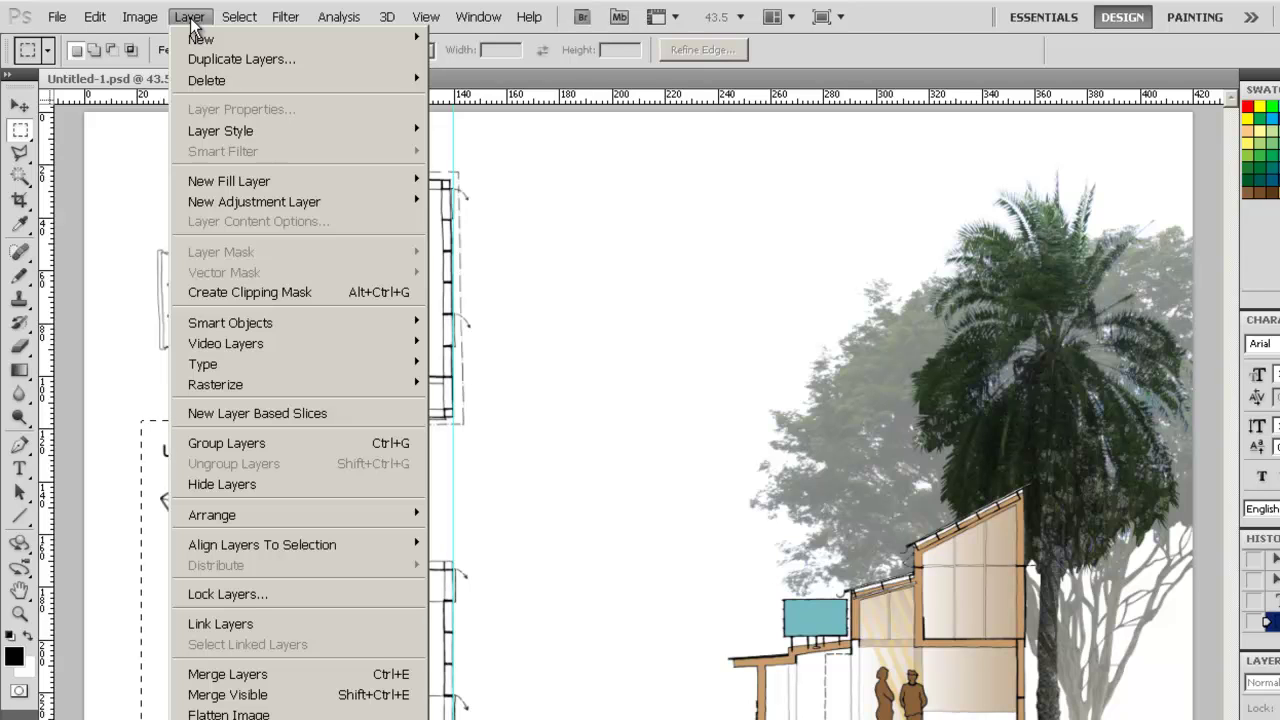
pyautogui.moveTo(236, 552)
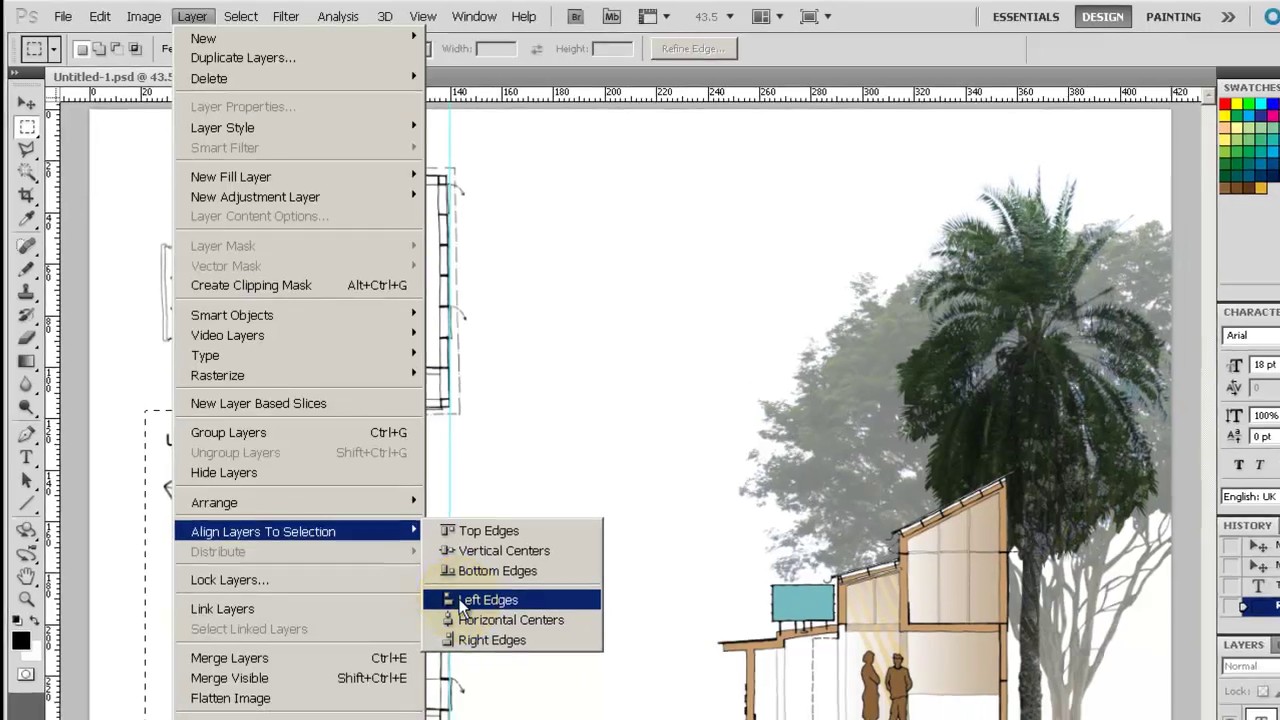
pyautogui.click(462, 613)
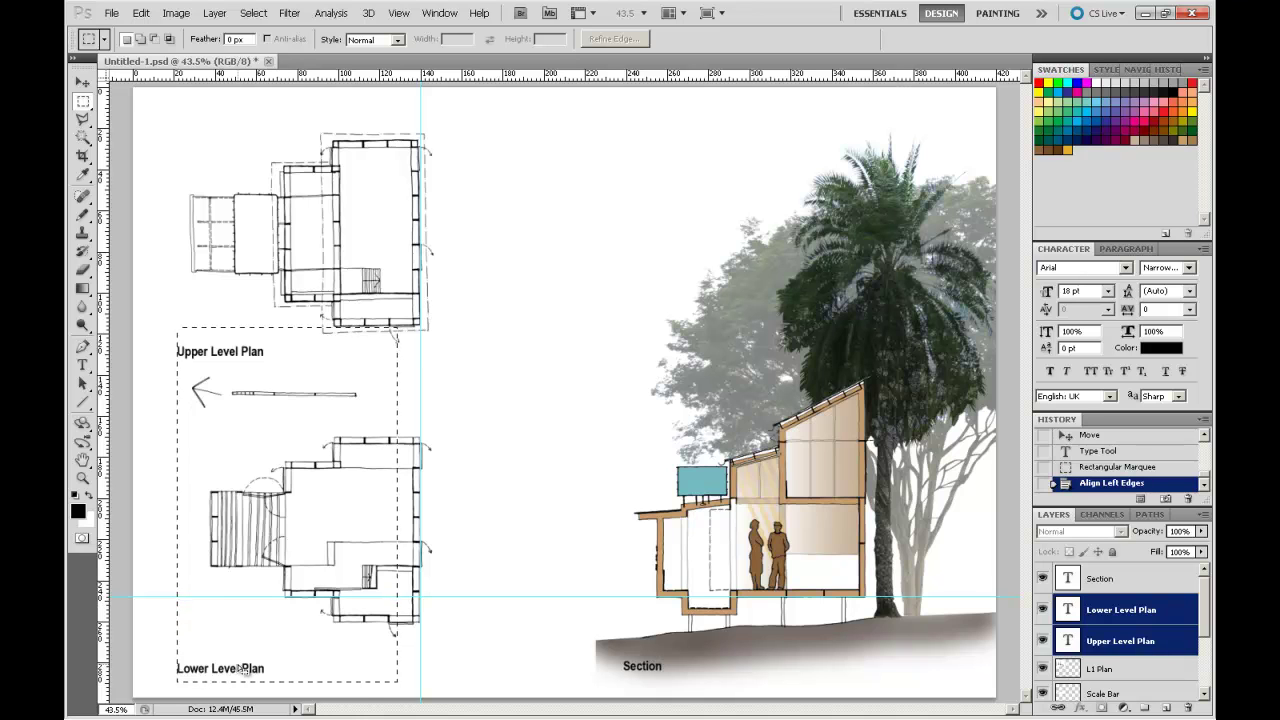
# Deselect the marquee and nudge the "Upper Level Plan" and "Lower Level Plan" titles up together, closer to their plans.
pyautogui.press('Up')
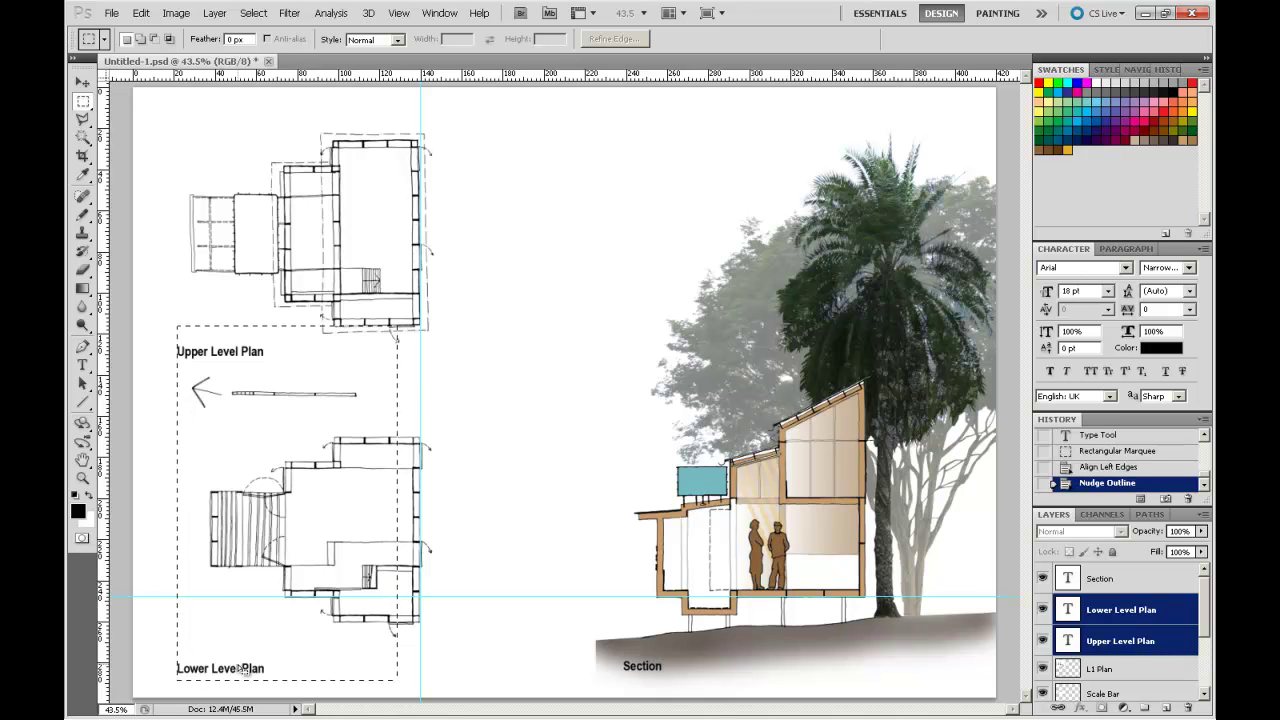
pyautogui.click(83, 82)
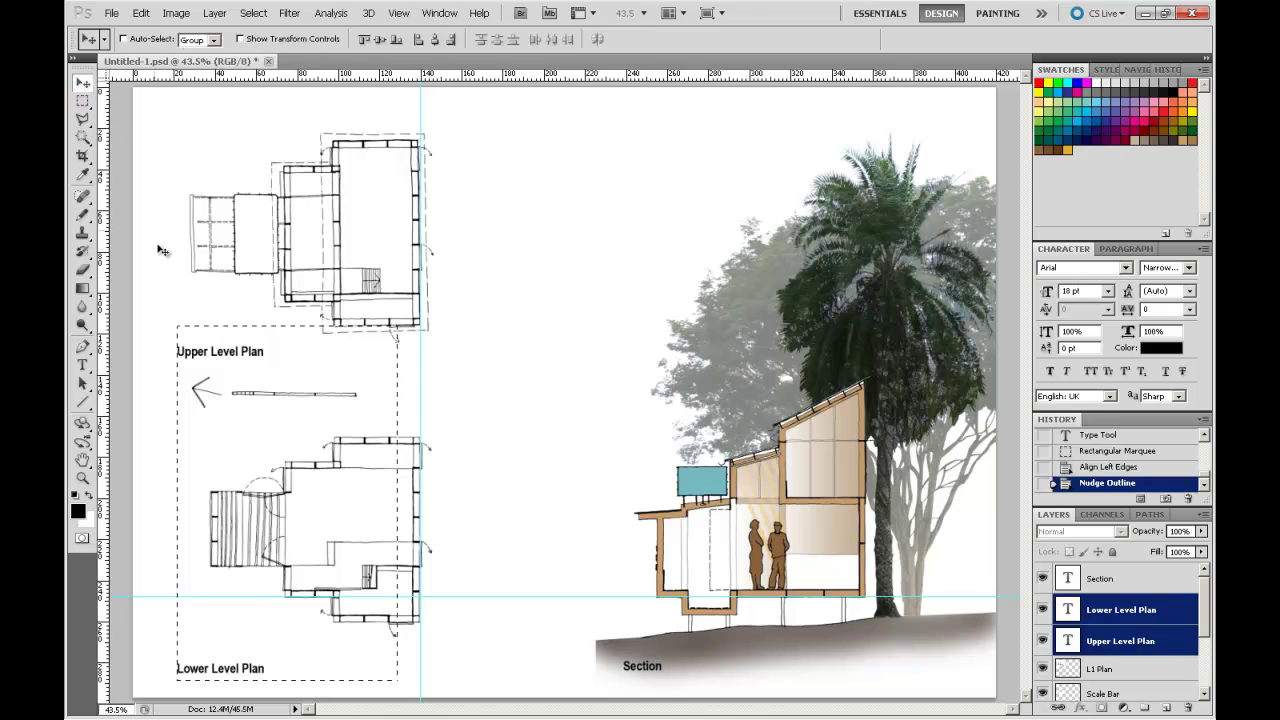
pyautogui.hotkey('ctrl', 'd')
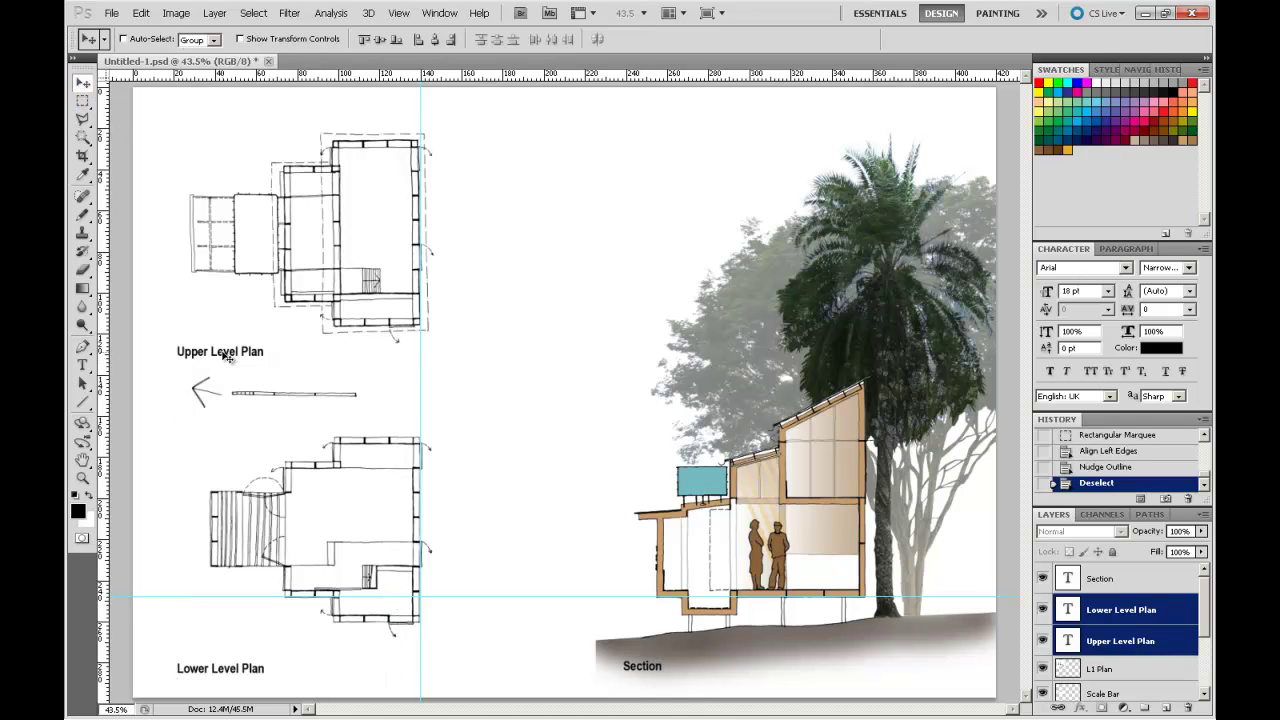
pyautogui.press('Up')
pyautogui.press('Up')
pyautogui.press('Up')
pyautogui.press('Up')
pyautogui.press('Up')
pyautogui.press('Up')
pyautogui.press('Up')
pyautogui.press('Up')
pyautogui.press('Up')
pyautogui.press('Up')
pyautogui.press('Up')
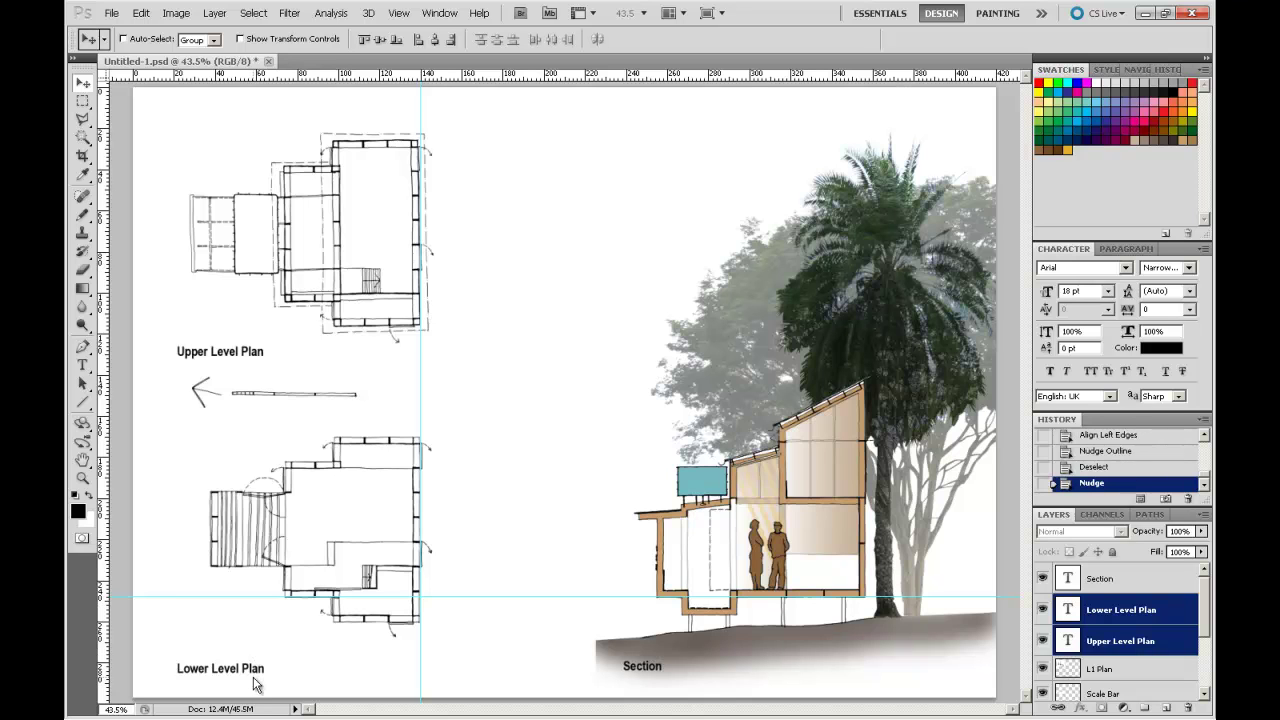
pyautogui.press('Up')
pyautogui.press('Up')
pyautogui.press('Up')
pyautogui.press('Up')
pyautogui.press('Up')
pyautogui.press('Up')
pyautogui.press('Up')
pyautogui.press('Up')
pyautogui.press('Up')
pyautogui.press('Up')
pyautogui.press('Up')
pyautogui.press('Up')
pyautogui.press('Up')
pyautogui.press('Up')
pyautogui.press('Up')
pyautogui.press('Up')
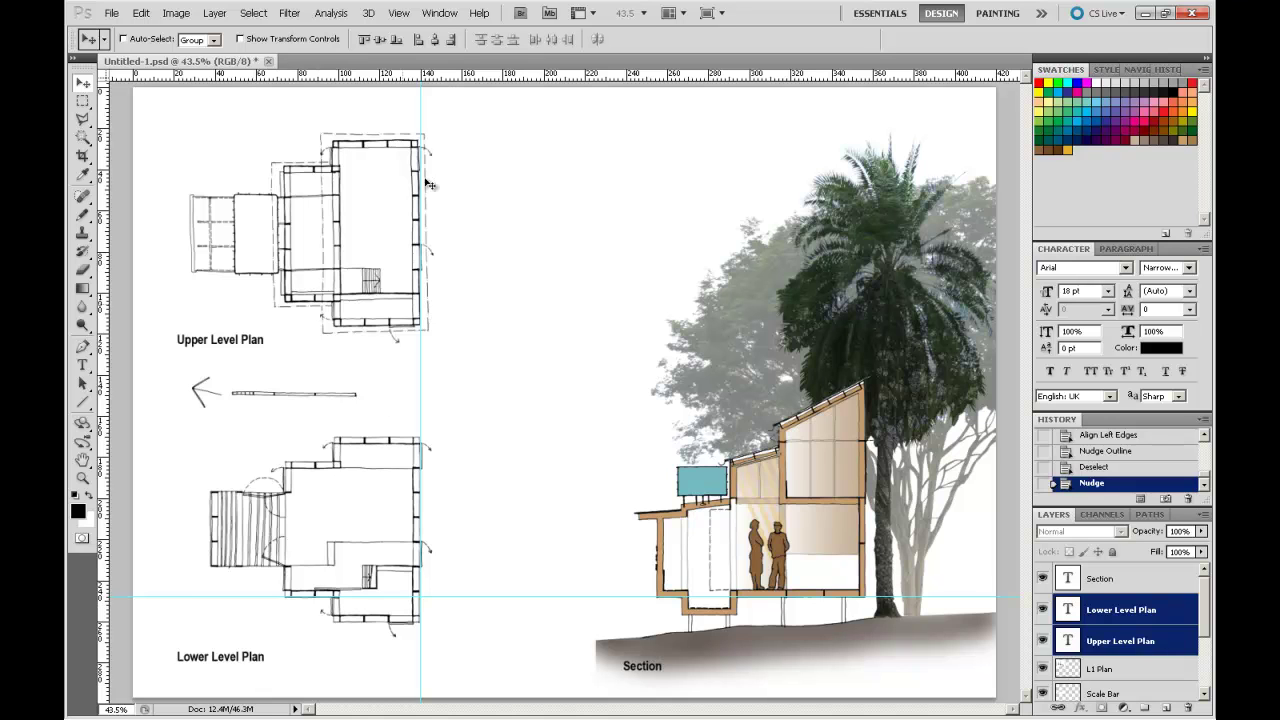
# Add a horizontal guide at the base of the "Lower Level Plan" title and nudge the "Section" title up to sit on it.
pyautogui.moveTo(513, 78); pyautogui.dragTo(490, 662)
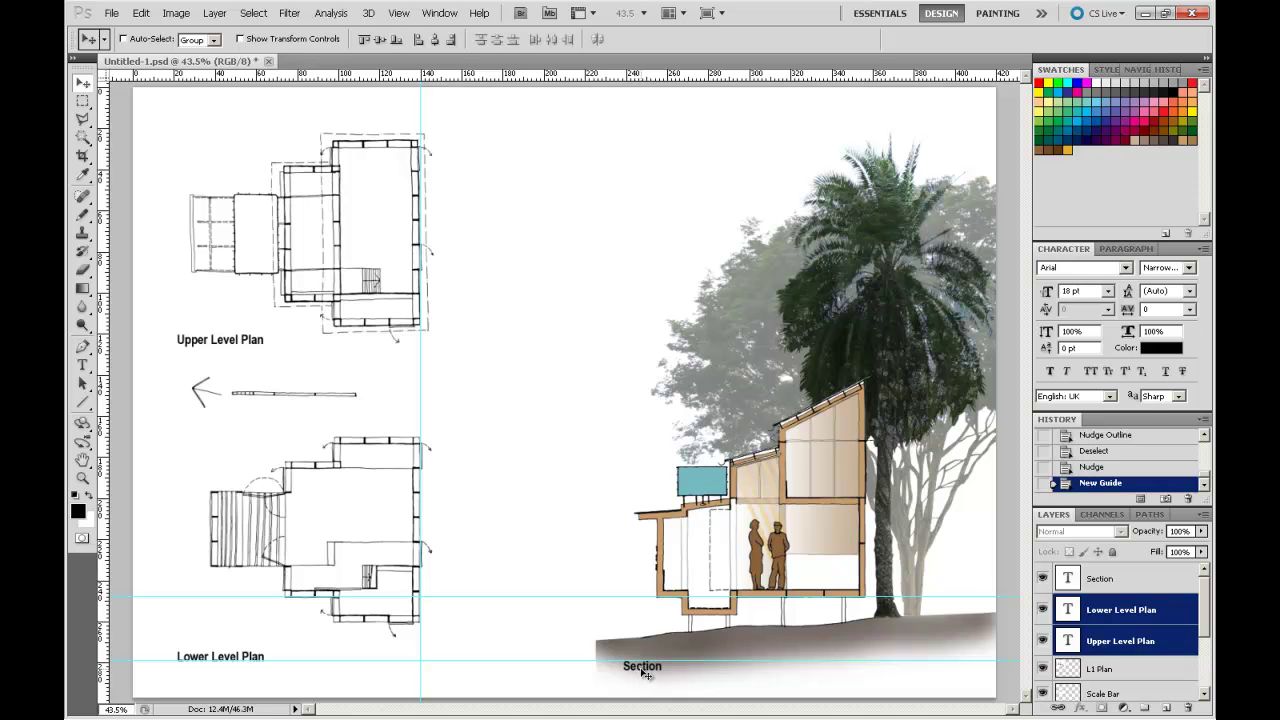
pyautogui.click(1115, 578)
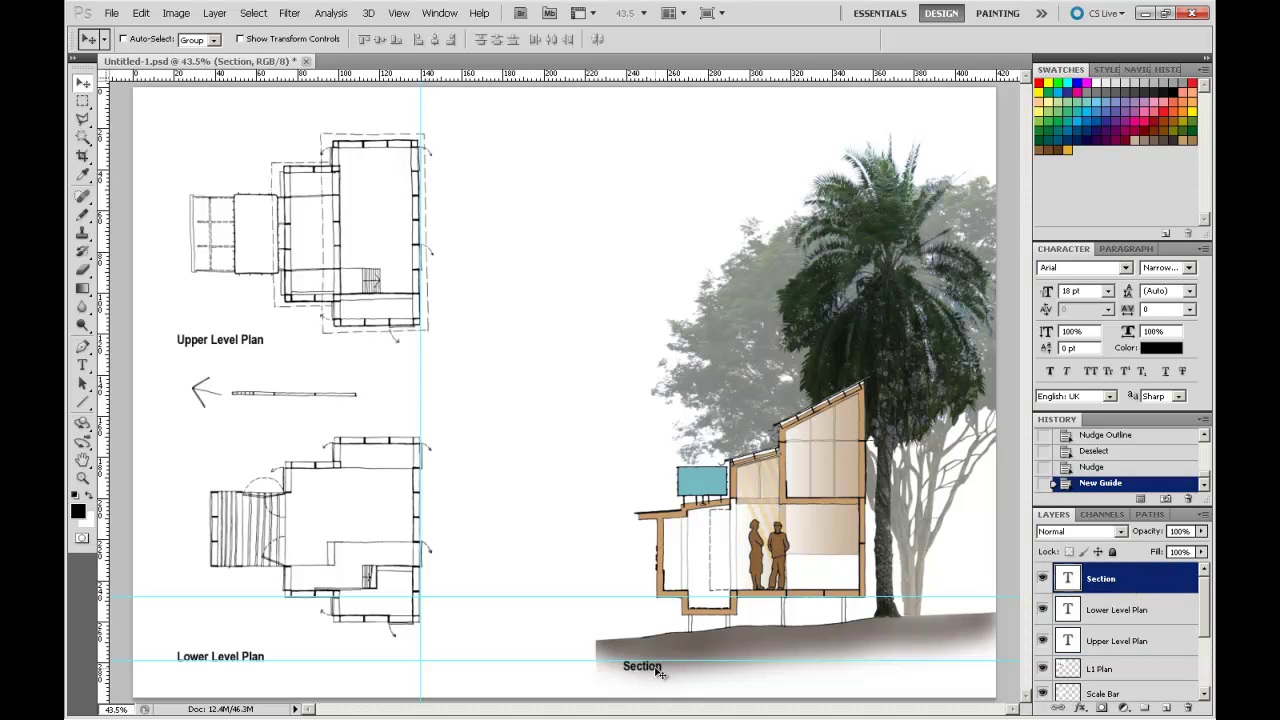
pyautogui.press('Up')
pyautogui.press('Up')
pyautogui.press('Up')
pyautogui.press('Up')
pyautogui.press('Up')
pyautogui.press('Up')
pyautogui.press('Up')
pyautogui.press('Up')
pyautogui.press('Up')
pyautogui.press('Up')
pyautogui.press('Up')
pyautogui.press('Up')
pyautogui.press('Up')
pyautogui.press('Up')
pyautogui.press('Up')
pyautogui.press('Up')
pyautogui.press('Up')
pyautogui.press('Up')
pyautogui.press('Up')
pyautogui.press('Up')
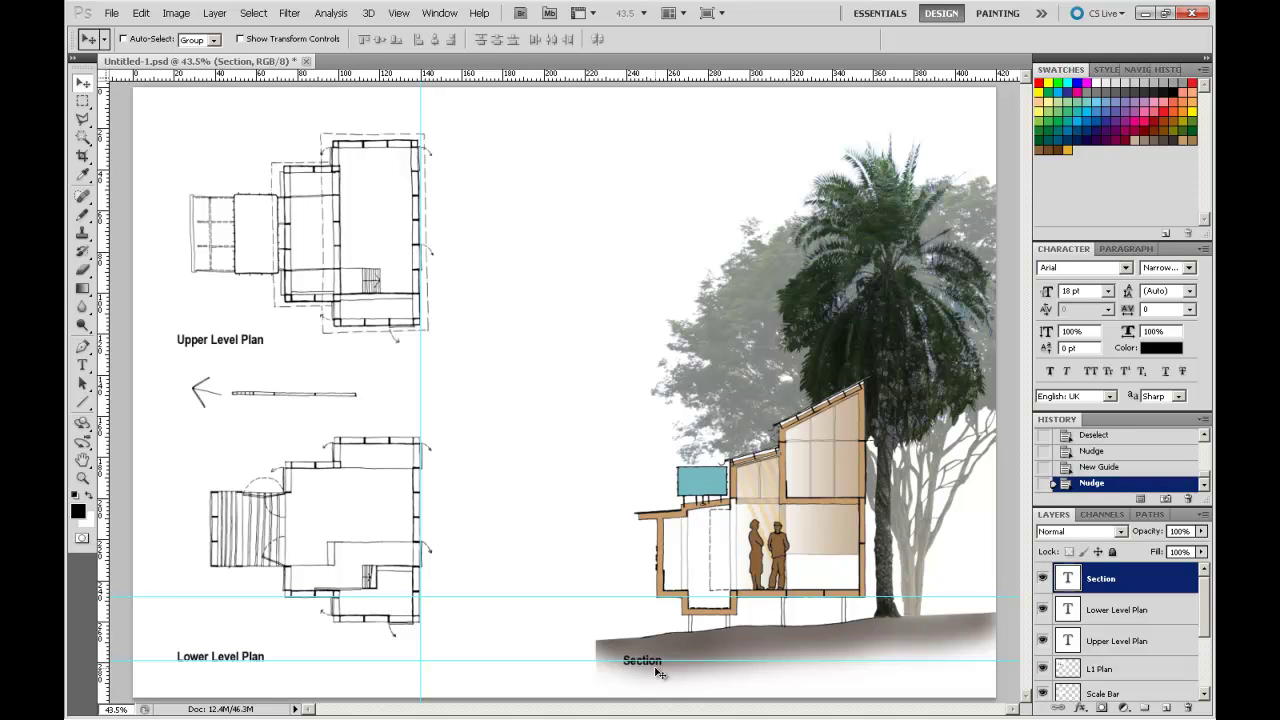
pyautogui.press('Up')
pyautogui.press('Up')
pyautogui.press('Up')
pyautogui.press('Up')
# Switch to "Paste text.docx" in Word, copy the whole micro house description paragraph, and minimise the document.
pyautogui.moveTo(860, 718)
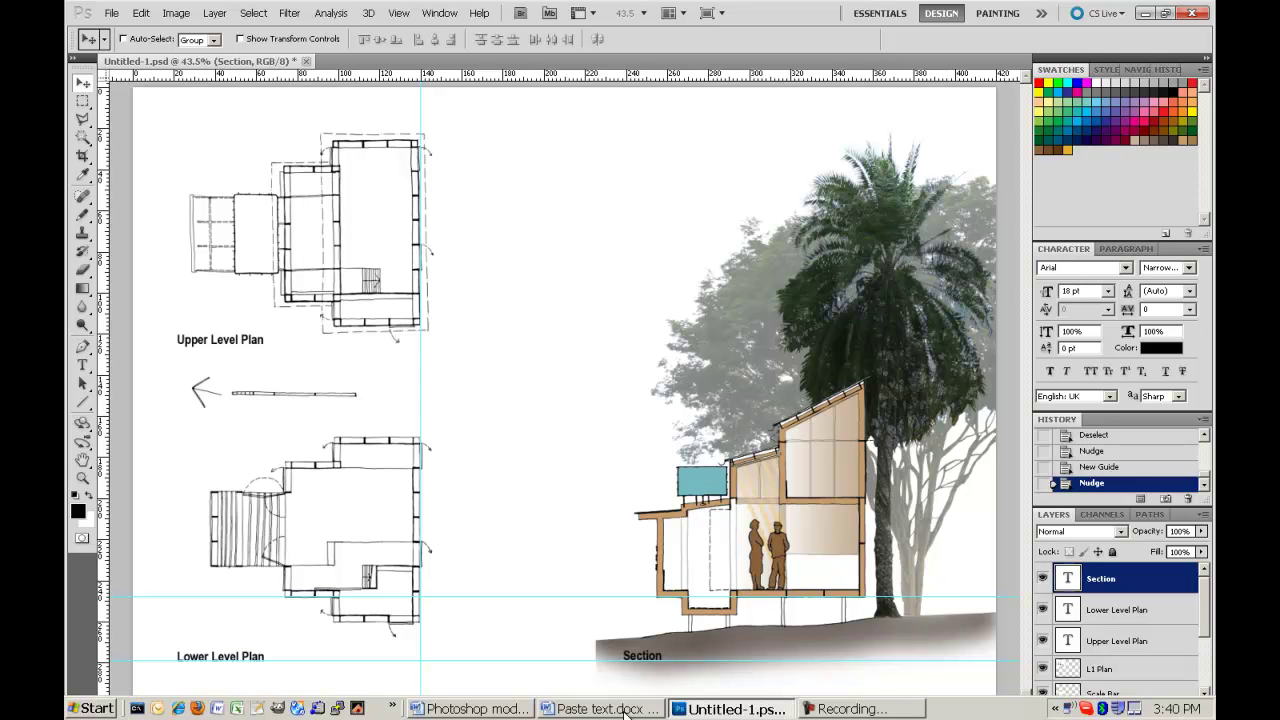
pyautogui.click(624, 712)
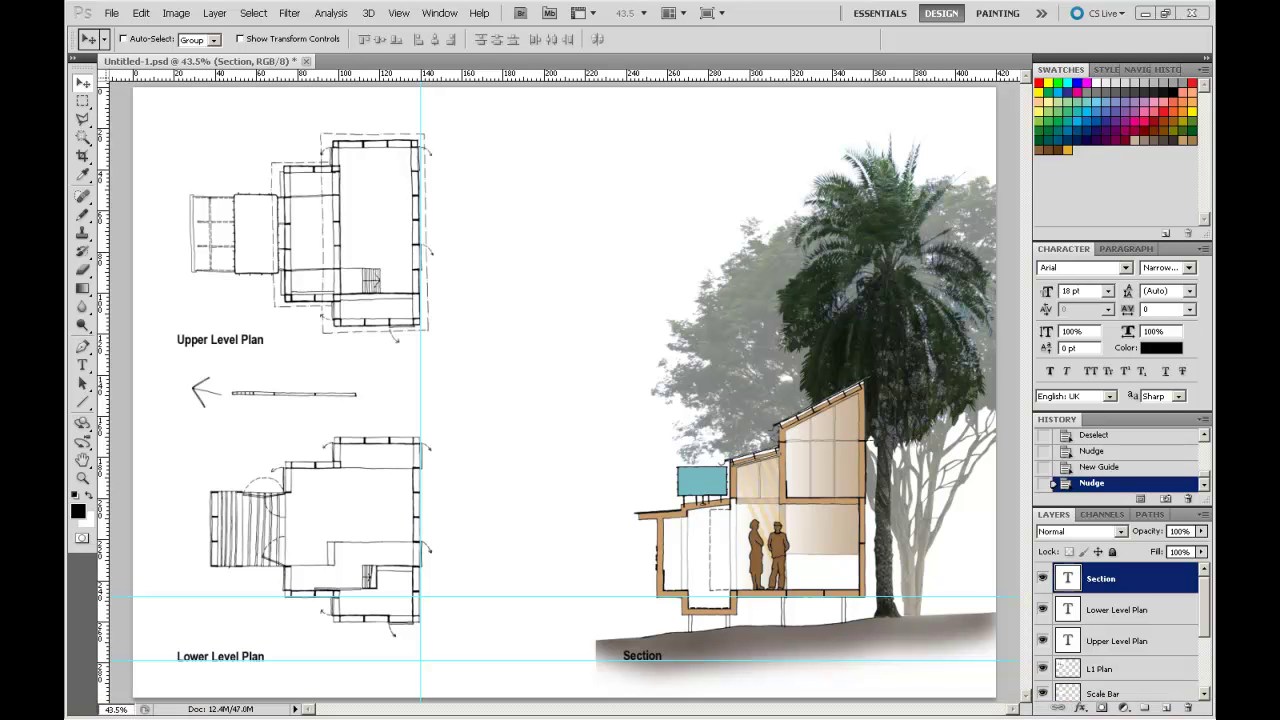
pyautogui.moveTo(66, 170); pyautogui.dragTo(750, 109)
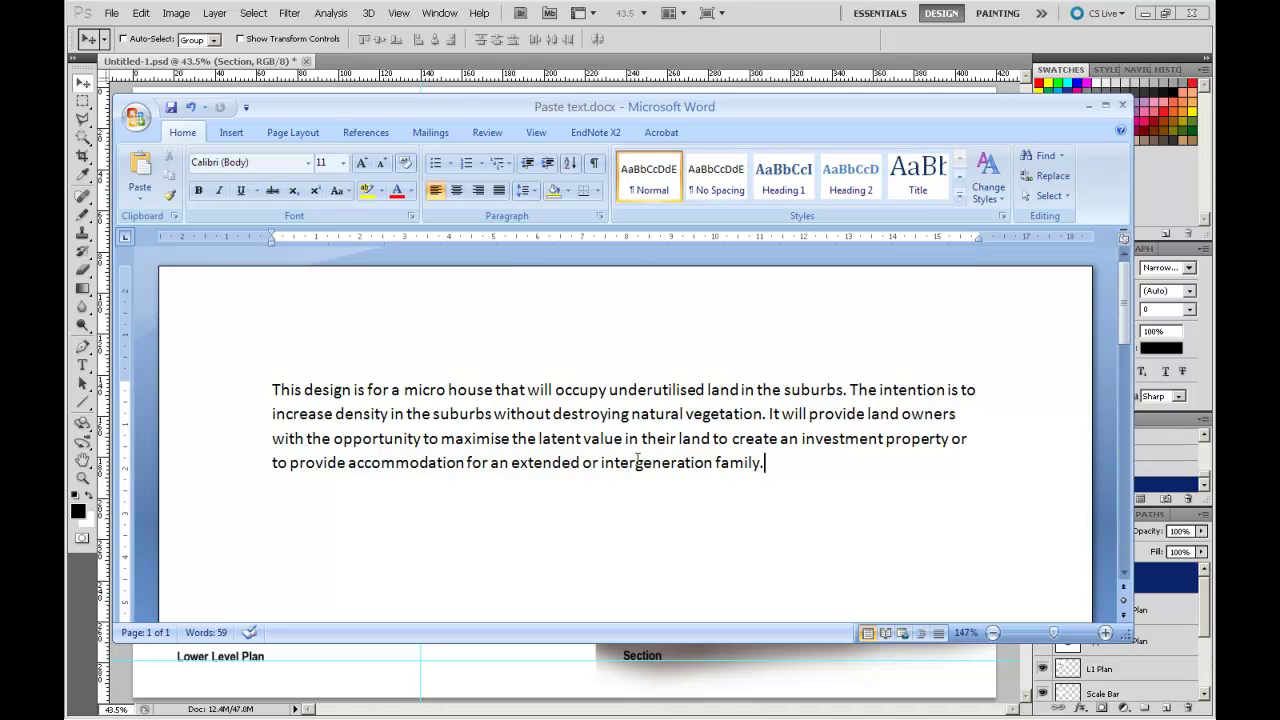
pyautogui.doubleClick(287, 389)
pyautogui.click(418, 496)
pyautogui.moveTo(270, 389); pyautogui.dragTo(762, 492)
pyautogui.hotkey('ctrl', 'c')
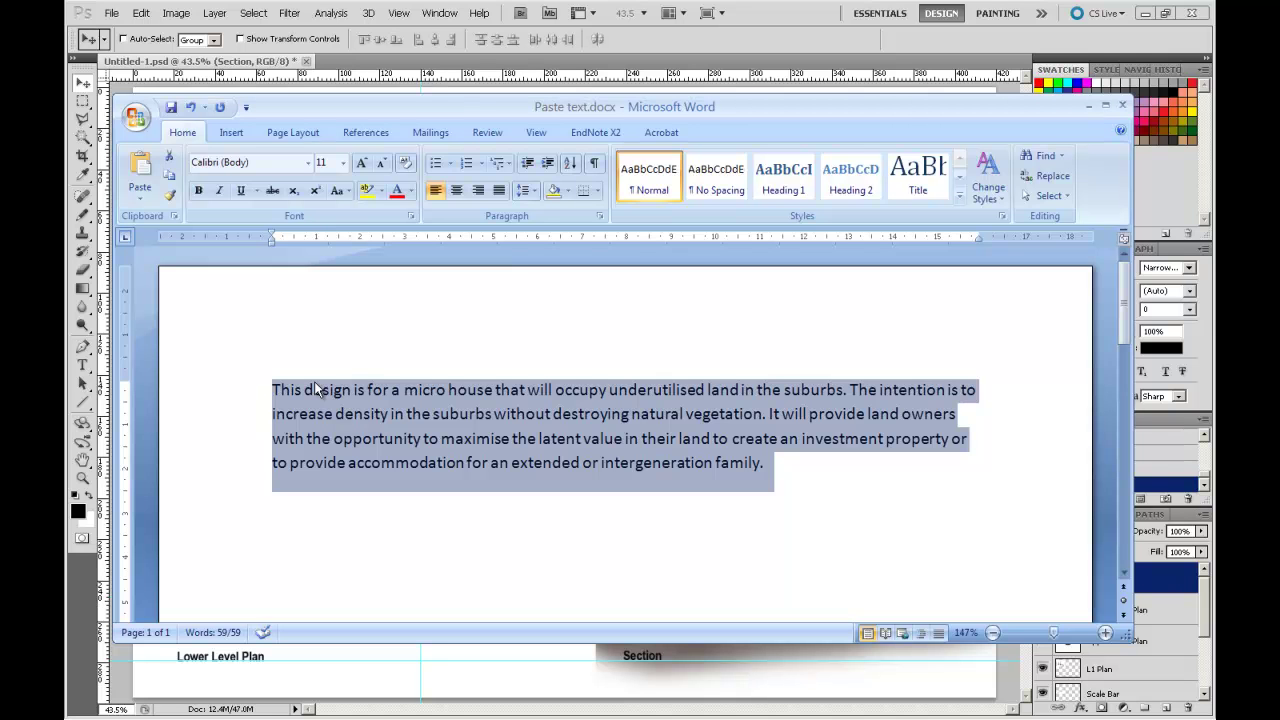
pyautogui.click(1088, 105)
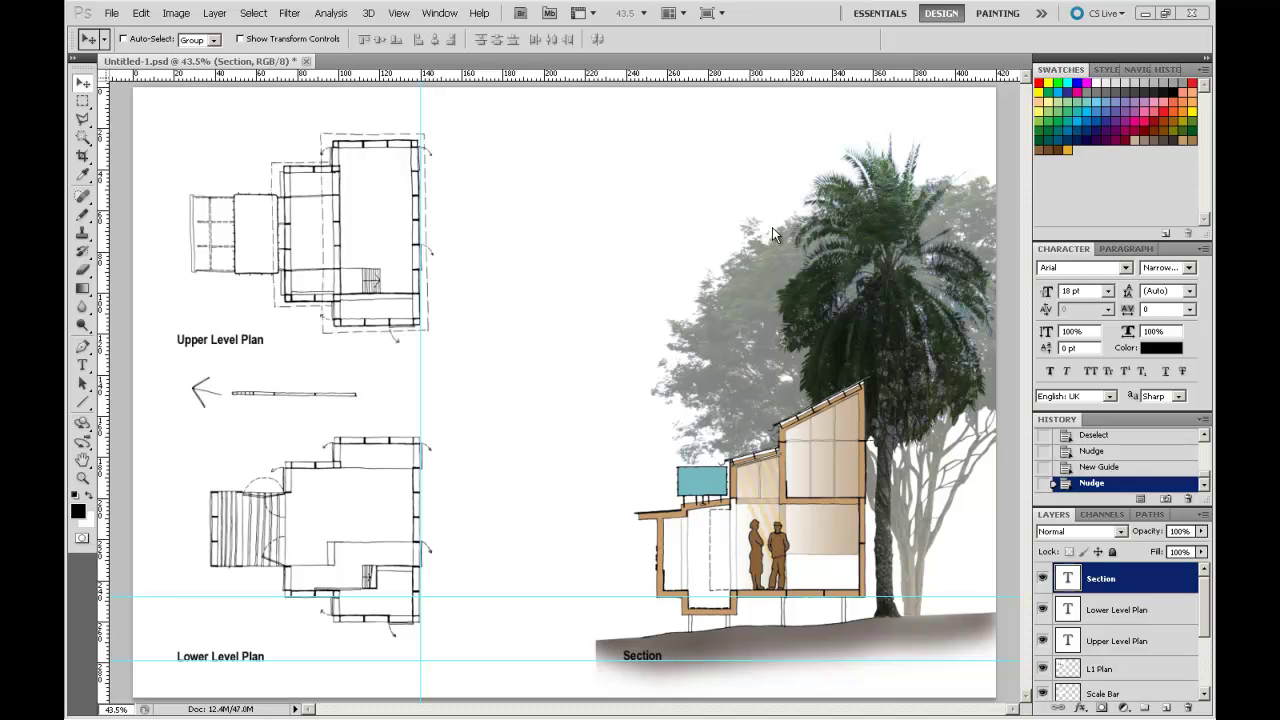
# Create a paragraph text box in the blank area between the plans and the section, paste the copied description, and enlarge the box slightly.
pyautogui.click(85, 369)
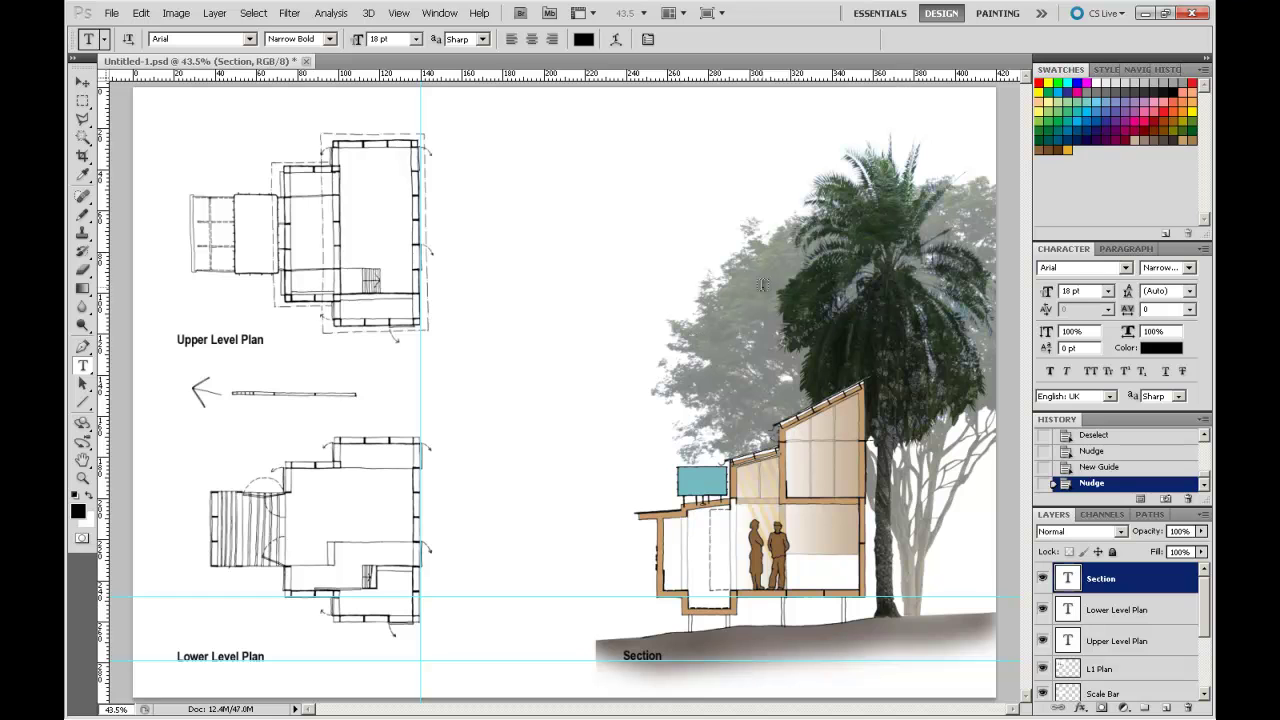
pyautogui.moveTo(501, 177); pyautogui.dragTo(624, 440)
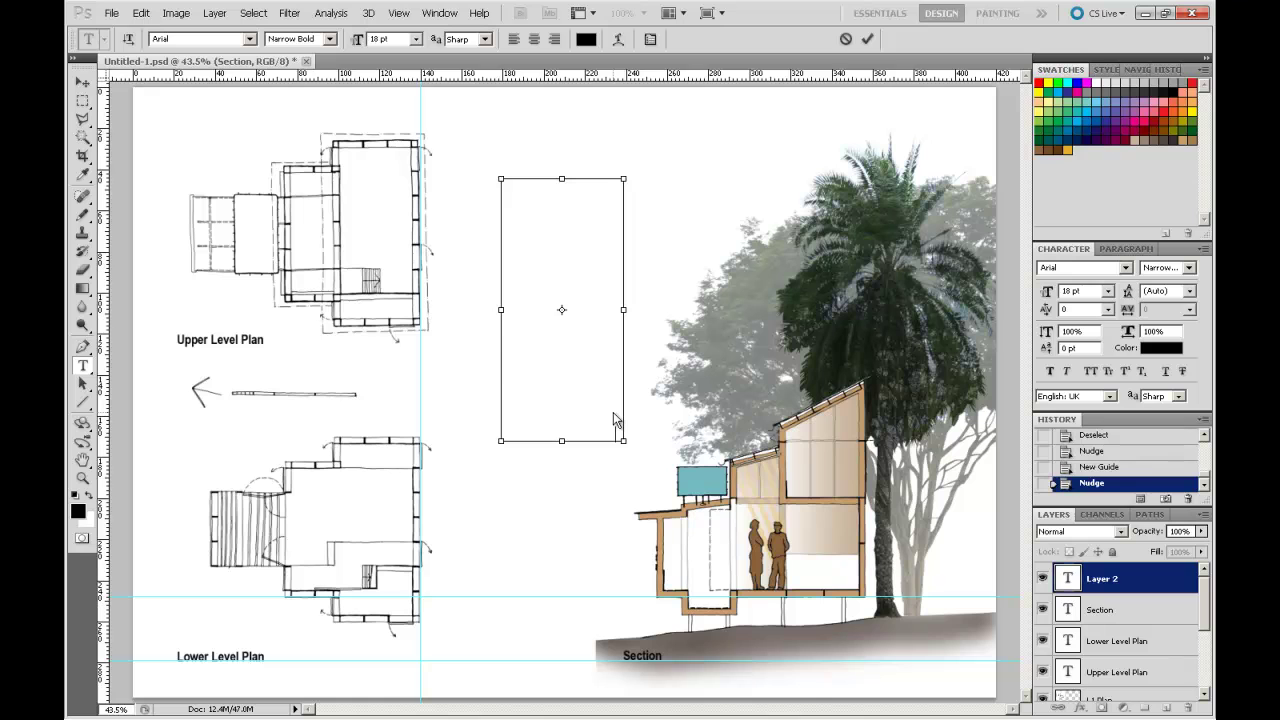
pyautogui.hotkey('ctrl', 'v')
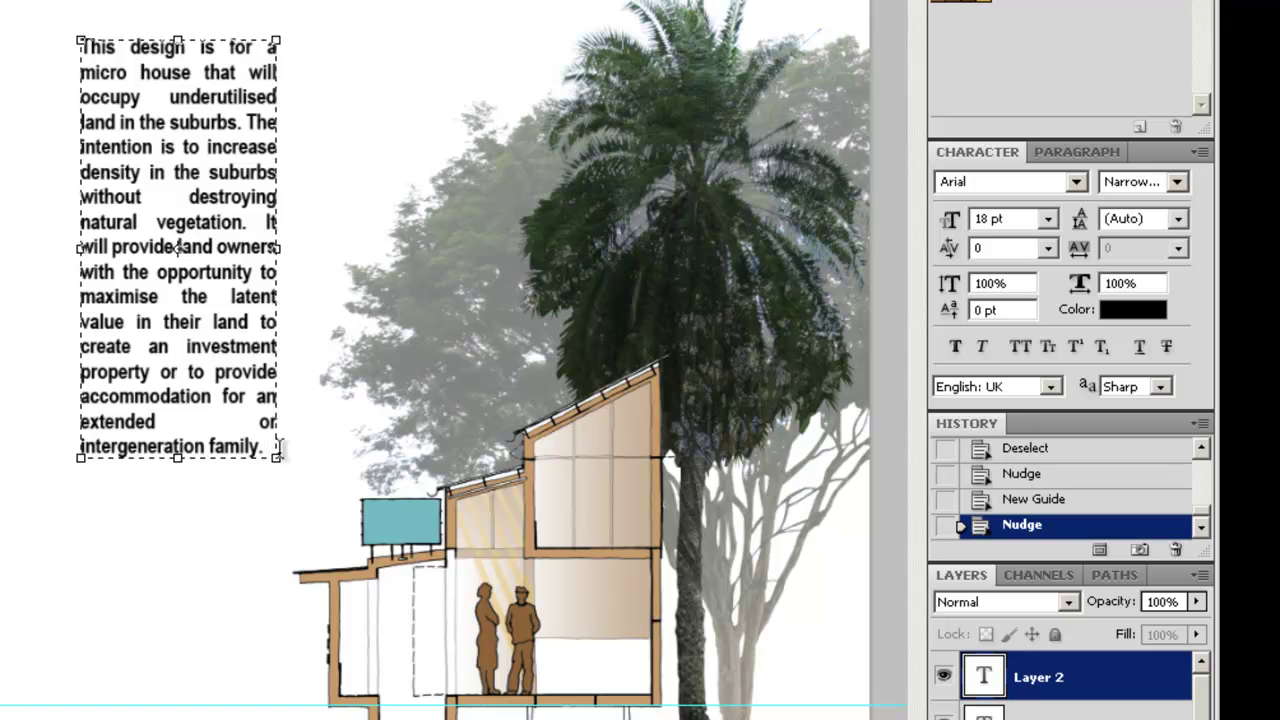
pyautogui.moveTo(277, 457); pyautogui.dragTo(318, 483)
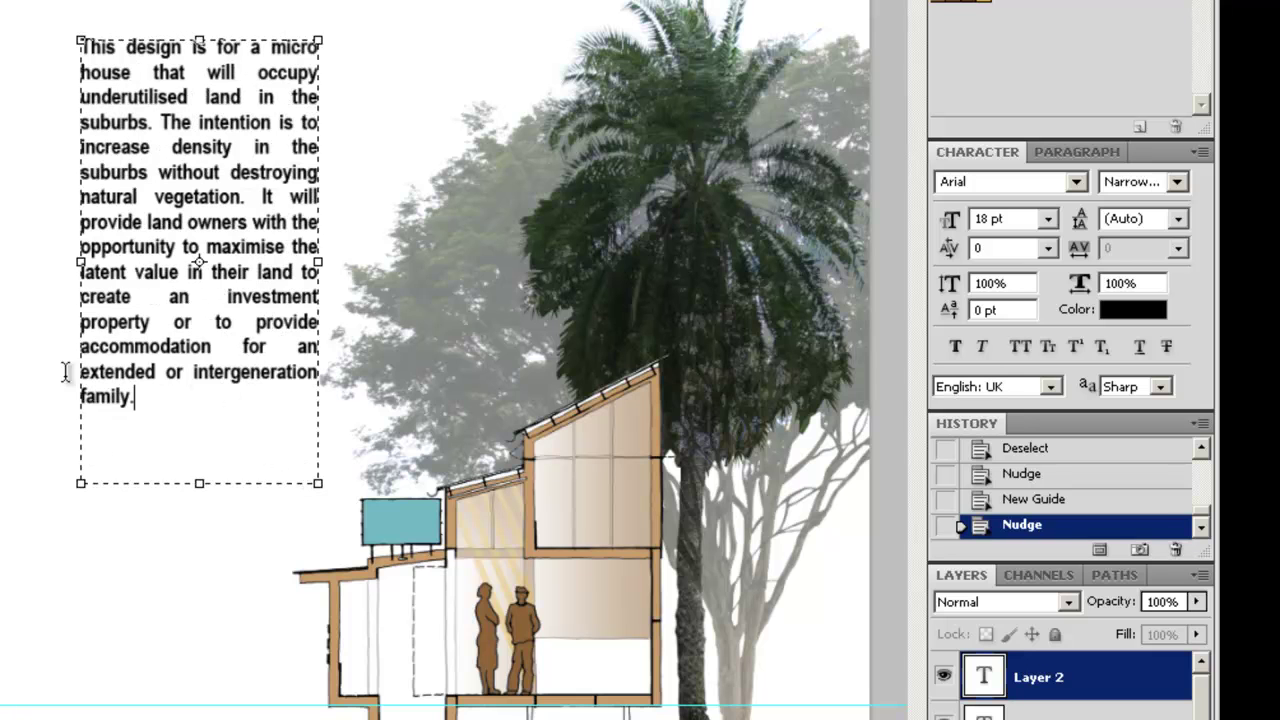
# Set the whole description paragraph to 12 pt with the Arial Narrow style.
pyautogui.tripleClick(118, 323)
pyautogui.hotkey('ctrl', 'a')
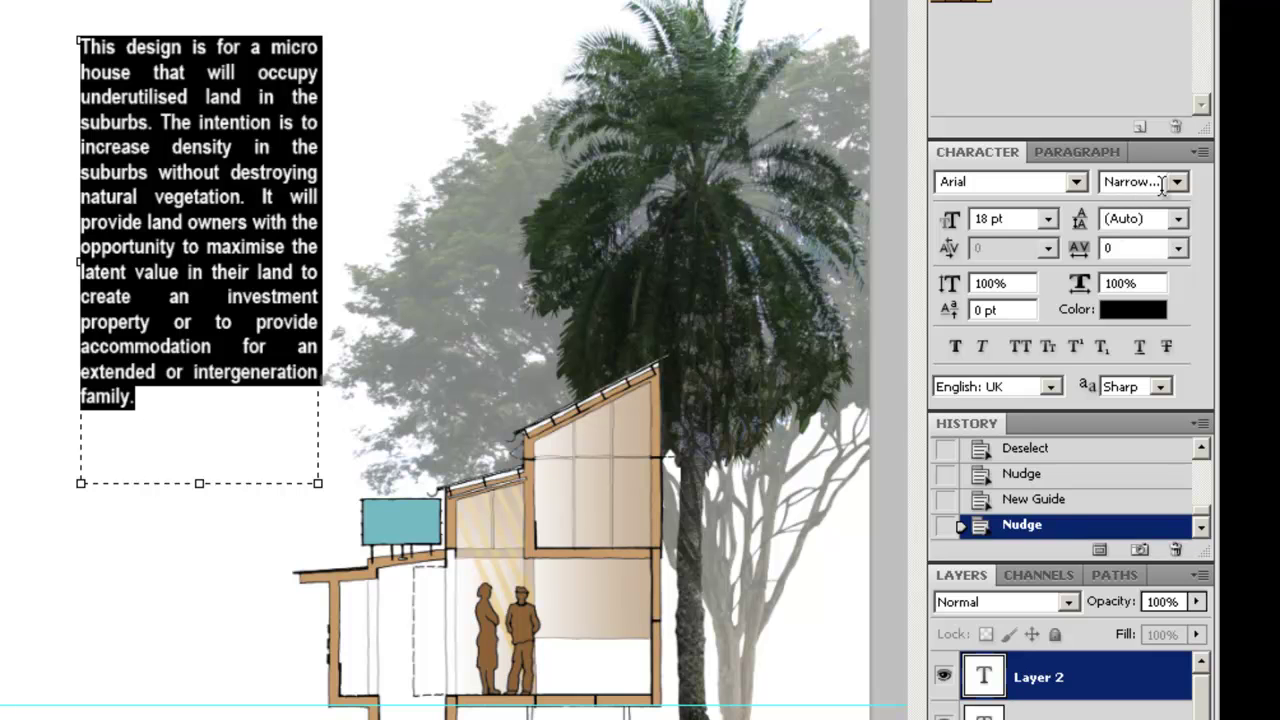
pyautogui.click(1048, 220)
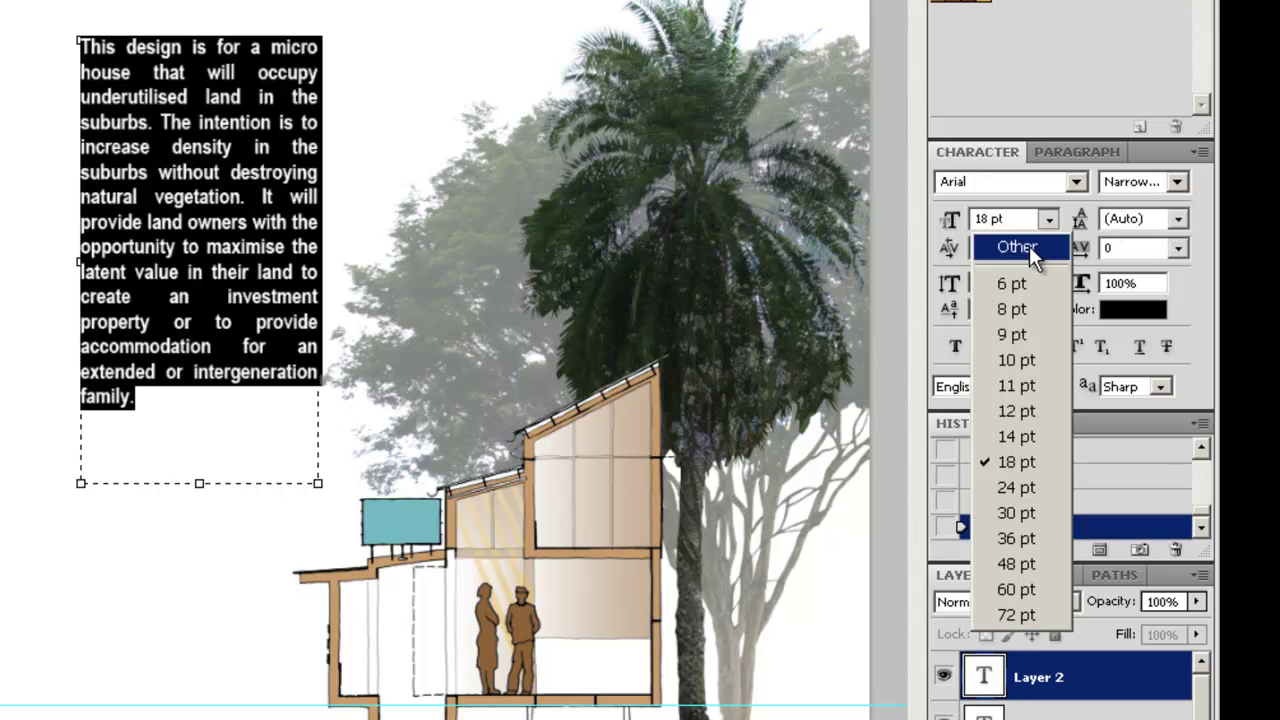
pyautogui.click(1016, 411)
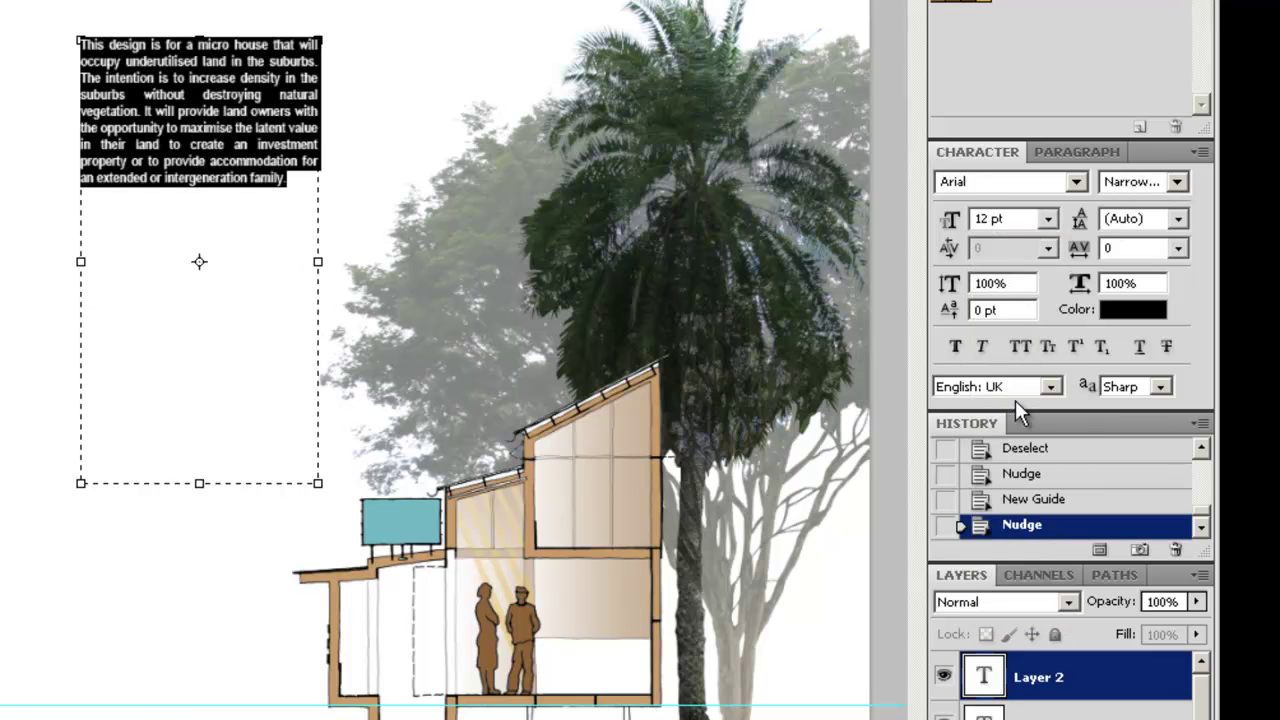
pyautogui.click(1177, 181)
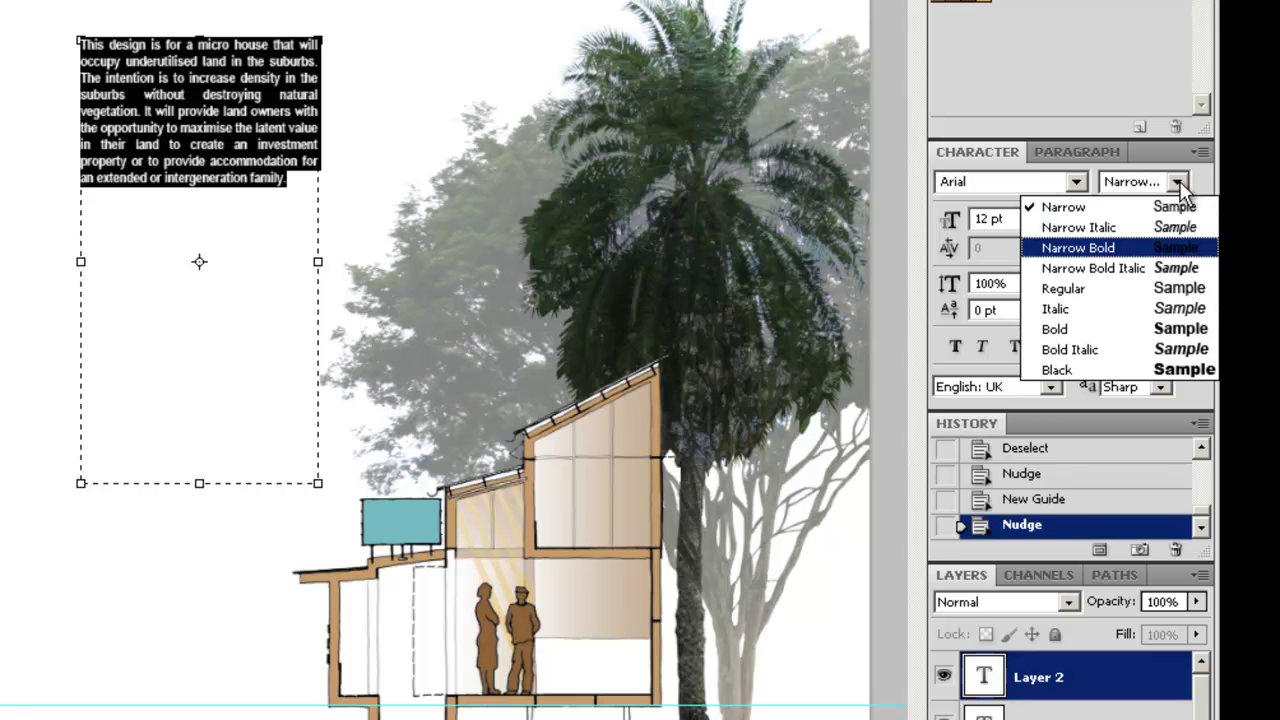
pyautogui.click(1093, 209)
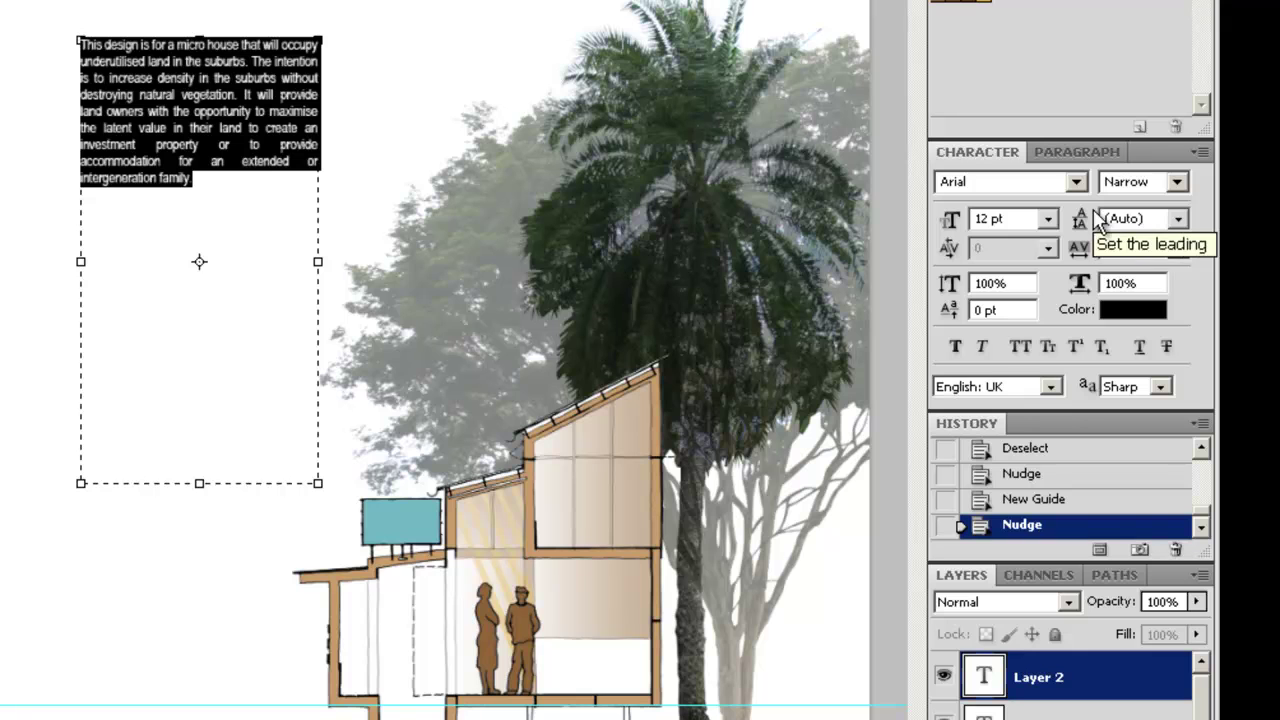
# Try centred and left alignment on the description paragraph, and return it to justified with the last line left-aligned.
pyautogui.click(1098, 150)
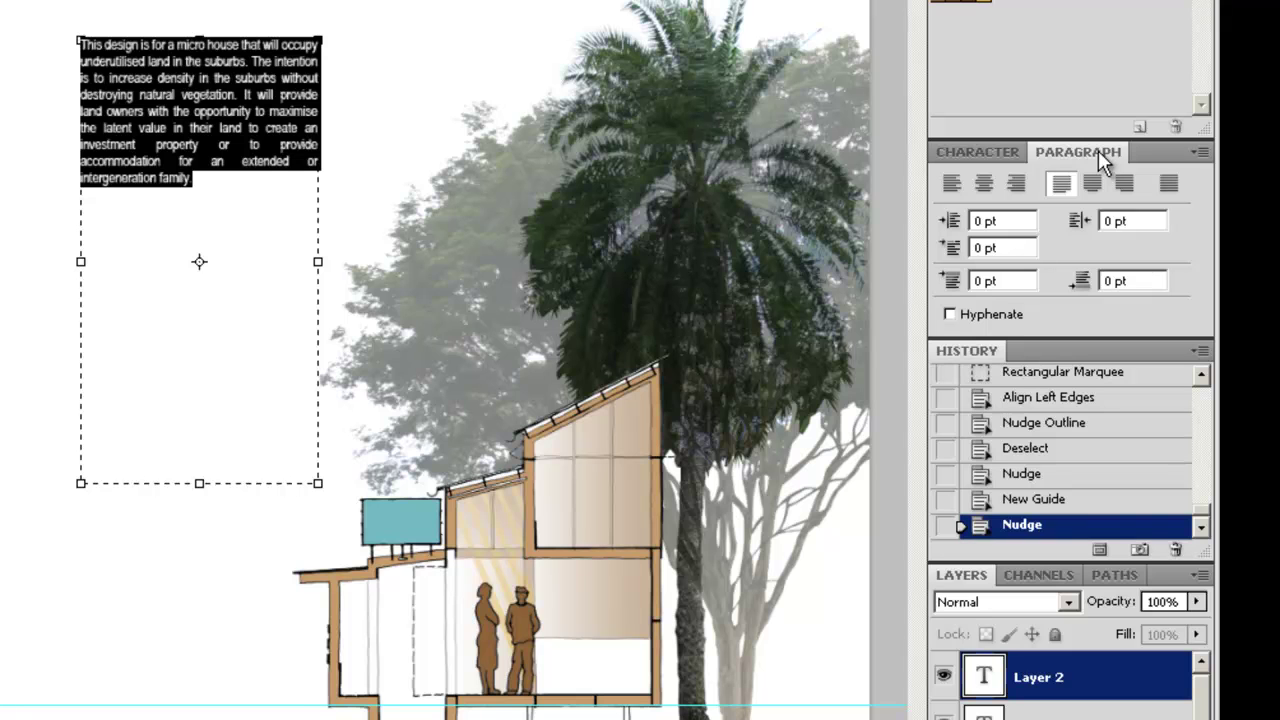
pyautogui.click(984, 185)
pyautogui.click(951, 187)
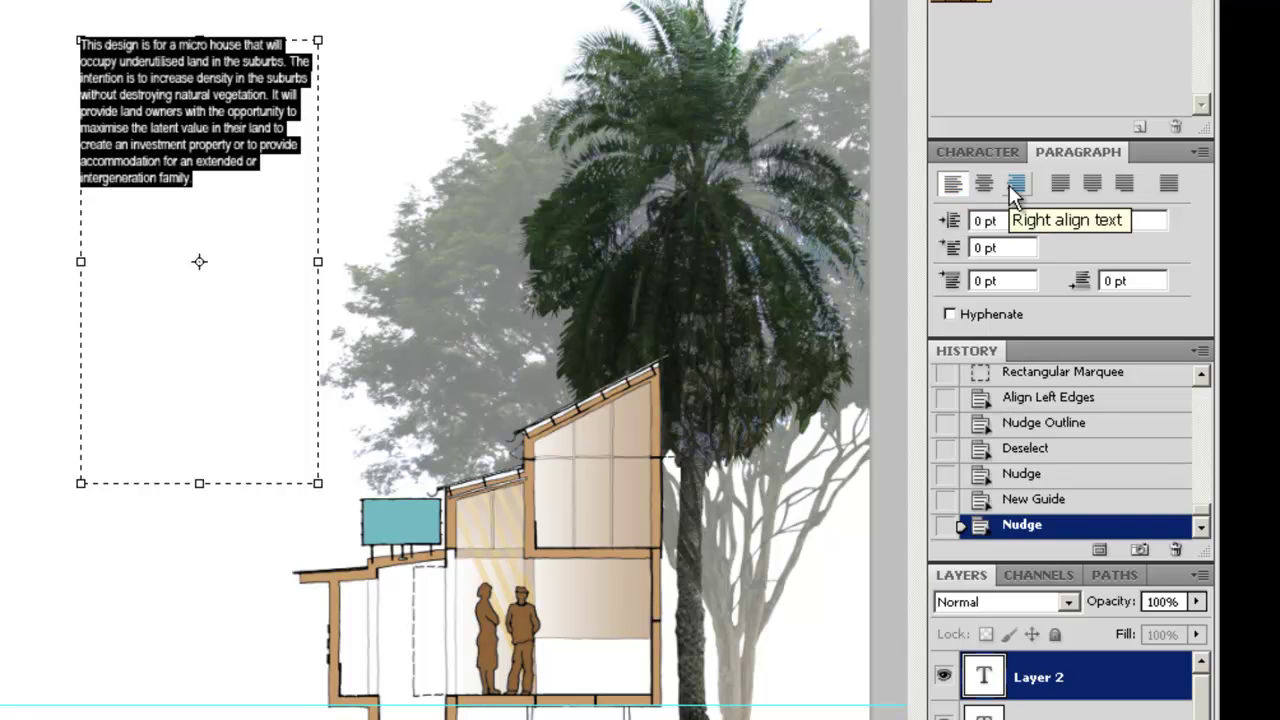
pyautogui.click(1062, 185)
pyautogui.click(1066, 188)
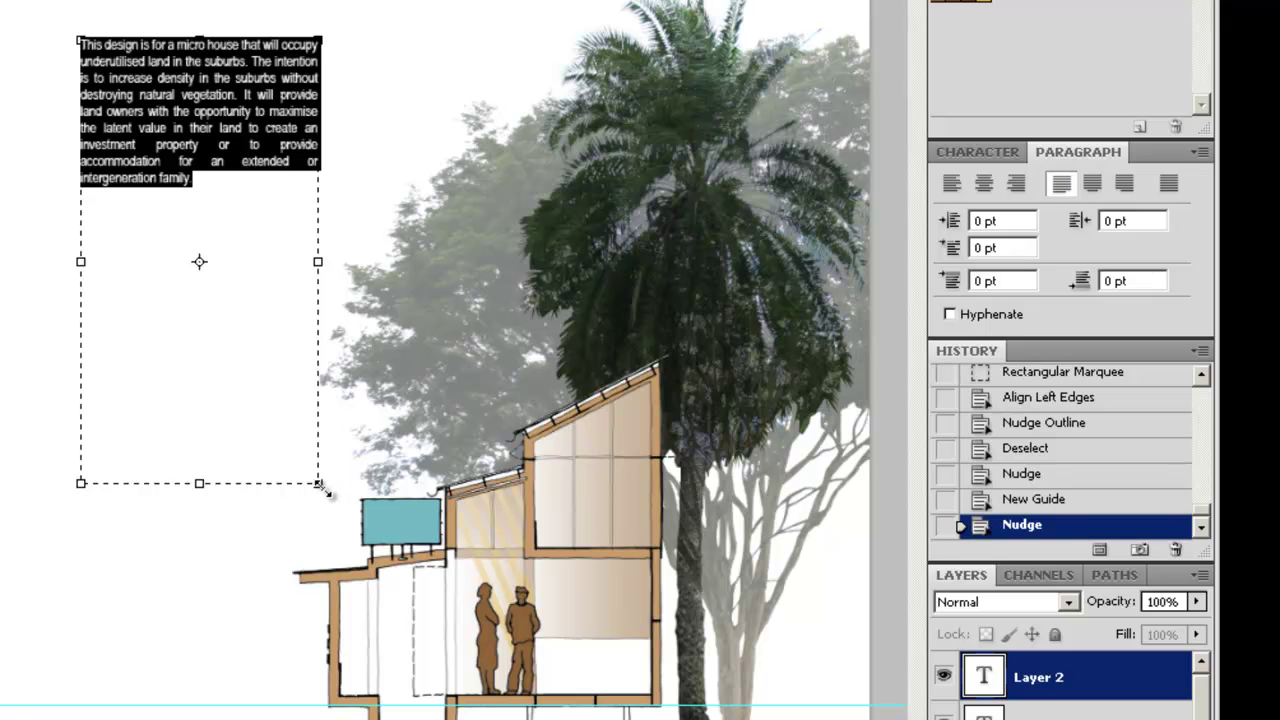
# Shrink the description's text box to a narrow column fitting the paragraph, and move the text block over the palm tree.
pyautogui.moveTo(319, 484); pyautogui.dragTo(233, 288)
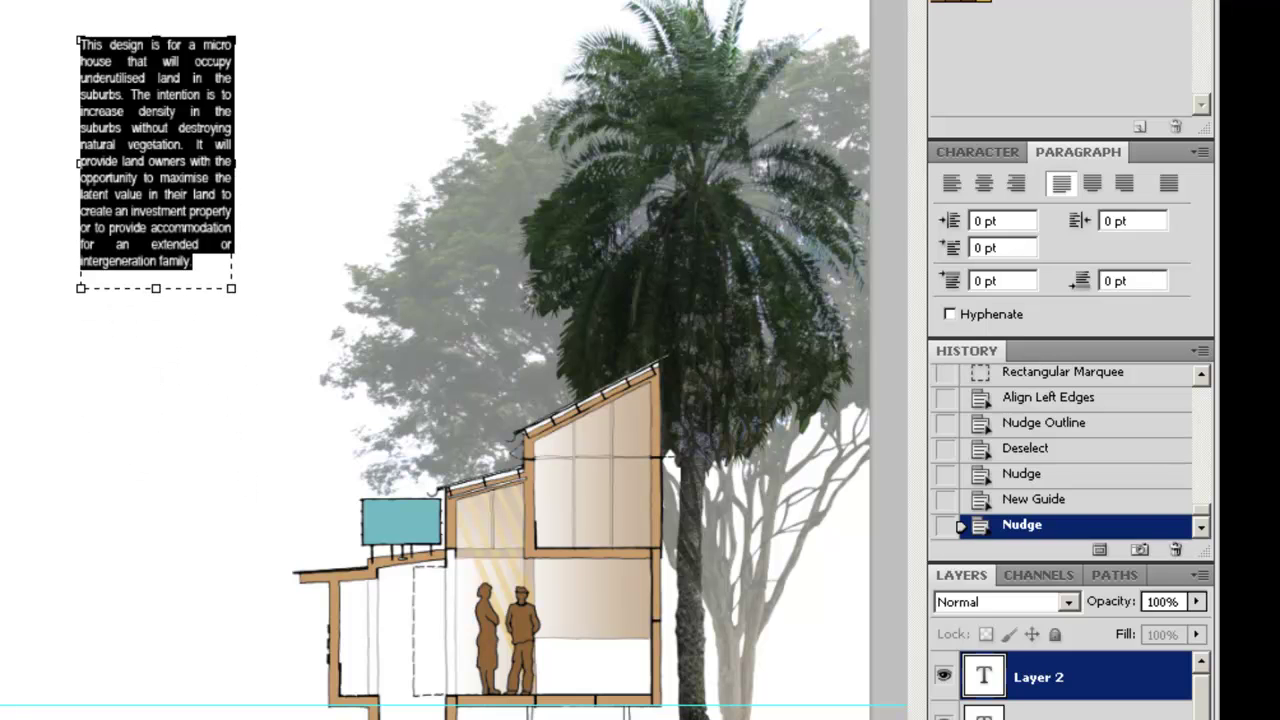
pyautogui.hotkey('ctrl', 'Return')
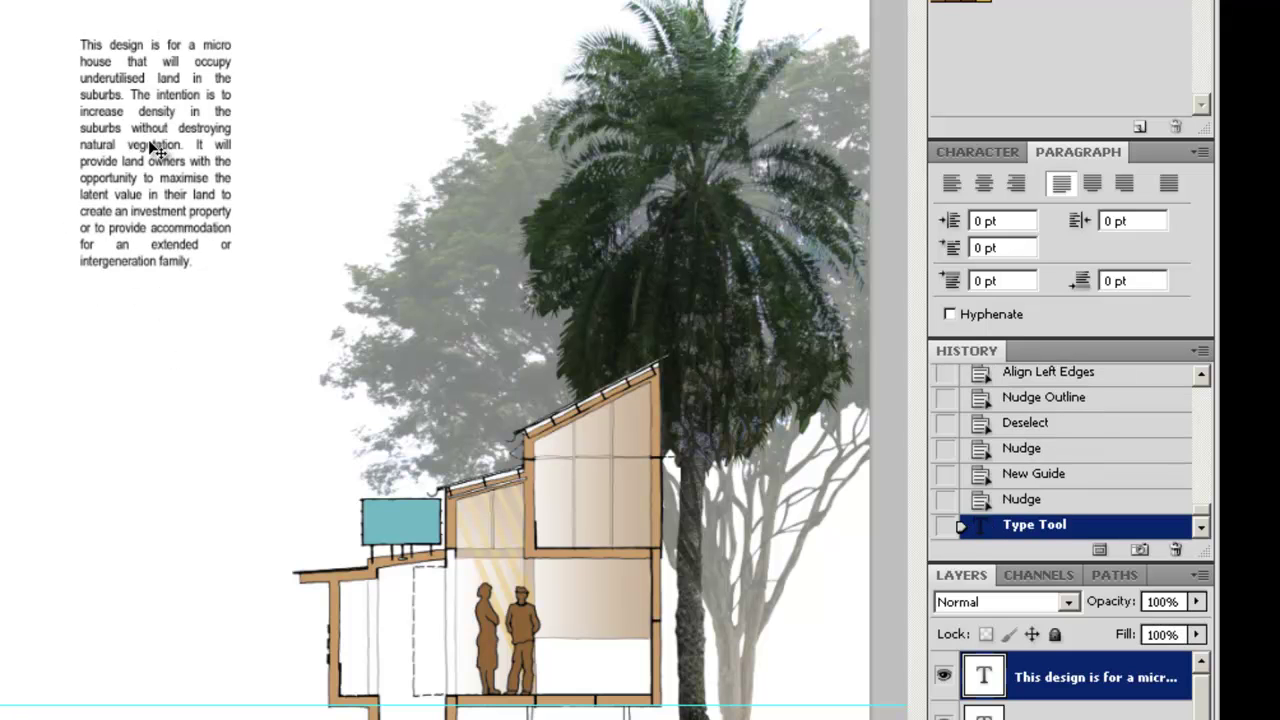
pyautogui.moveTo(150, 145); pyautogui.dragTo(752, 269)
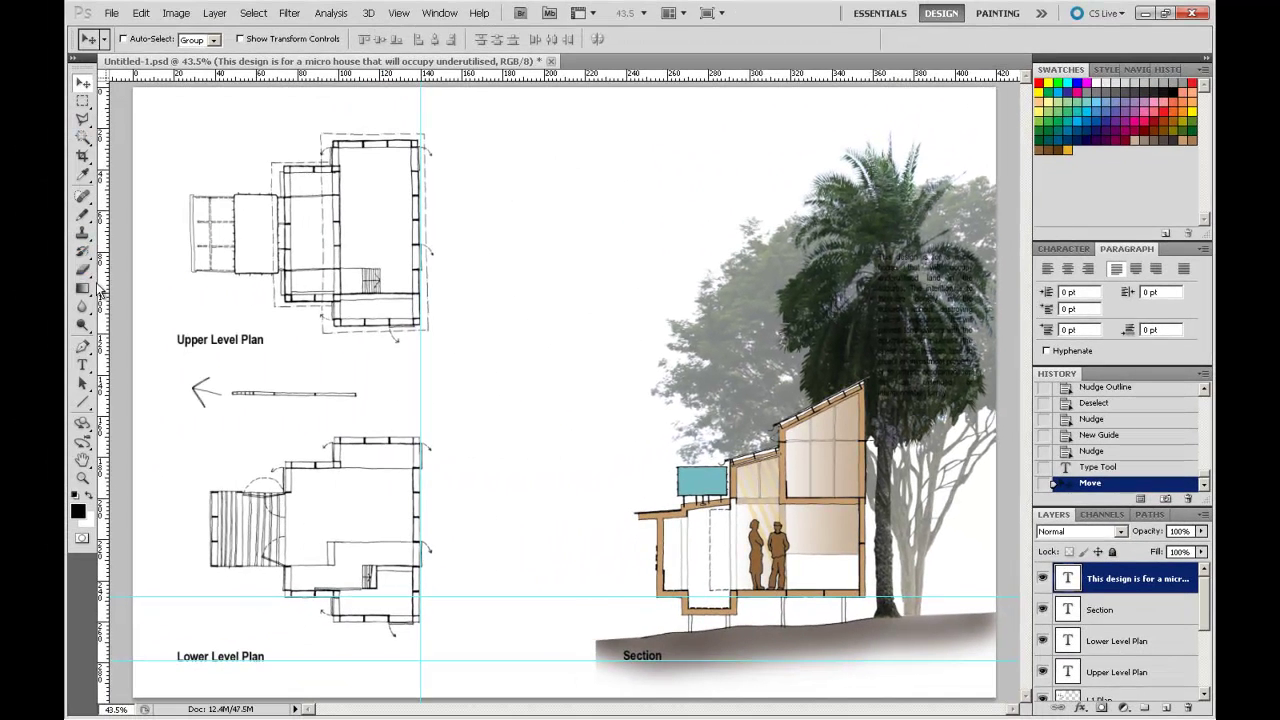
# Recolour the whole description paragraph white (ffffff) and shift the text block slightly down and to the left over the palm tree.
pyautogui.click(83, 366)
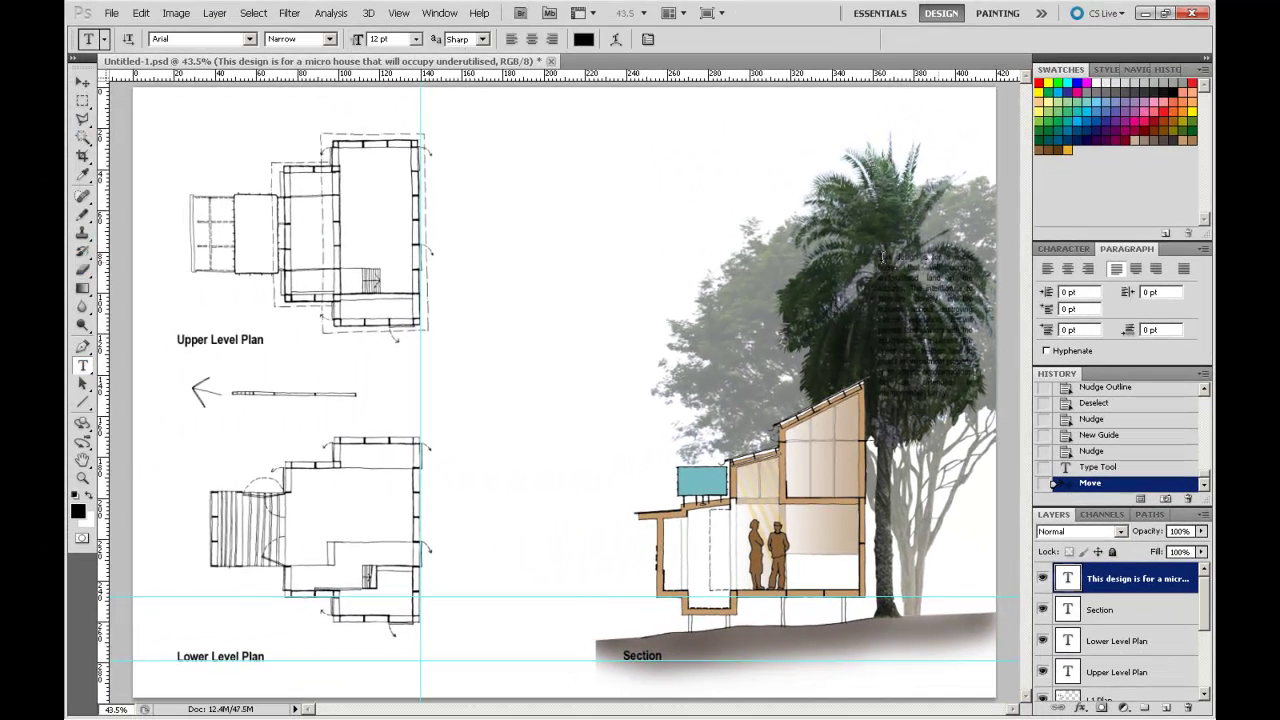
pyautogui.moveTo(882, 257); pyautogui.dragTo(955, 428)
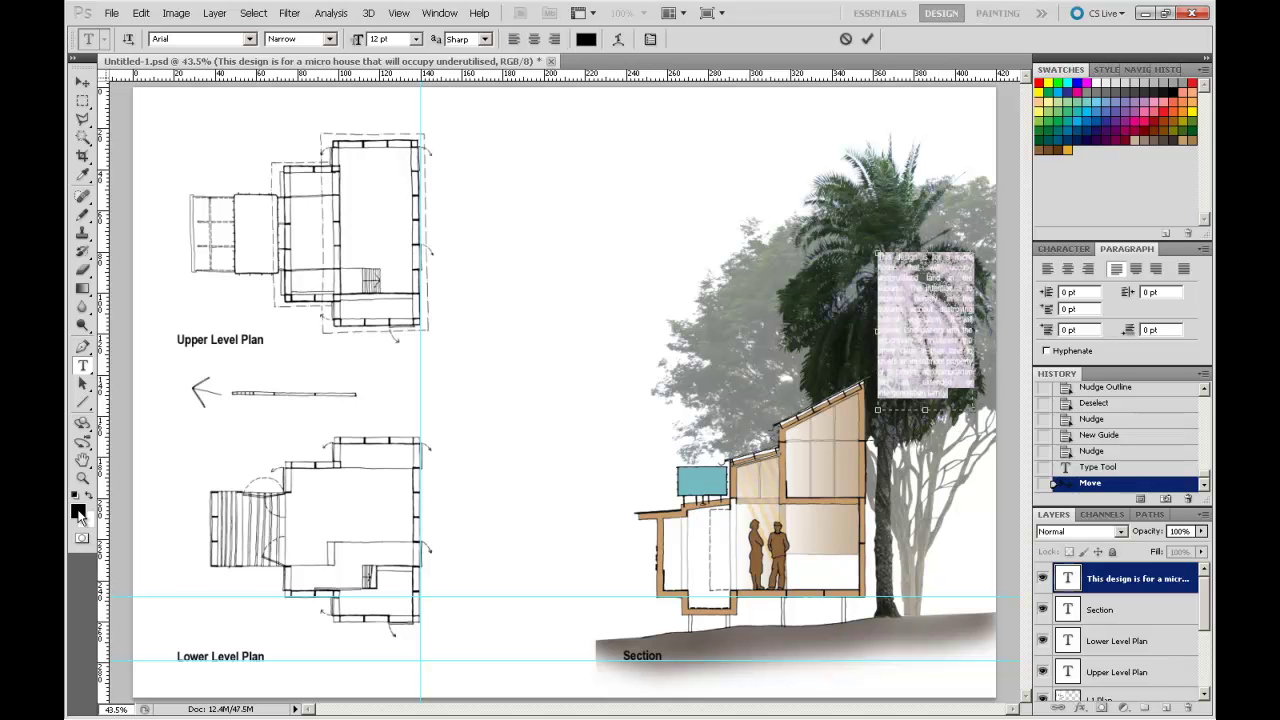
pyautogui.click(78, 511)
pyautogui.moveTo(370, 276); pyautogui.dragTo(358, 255)
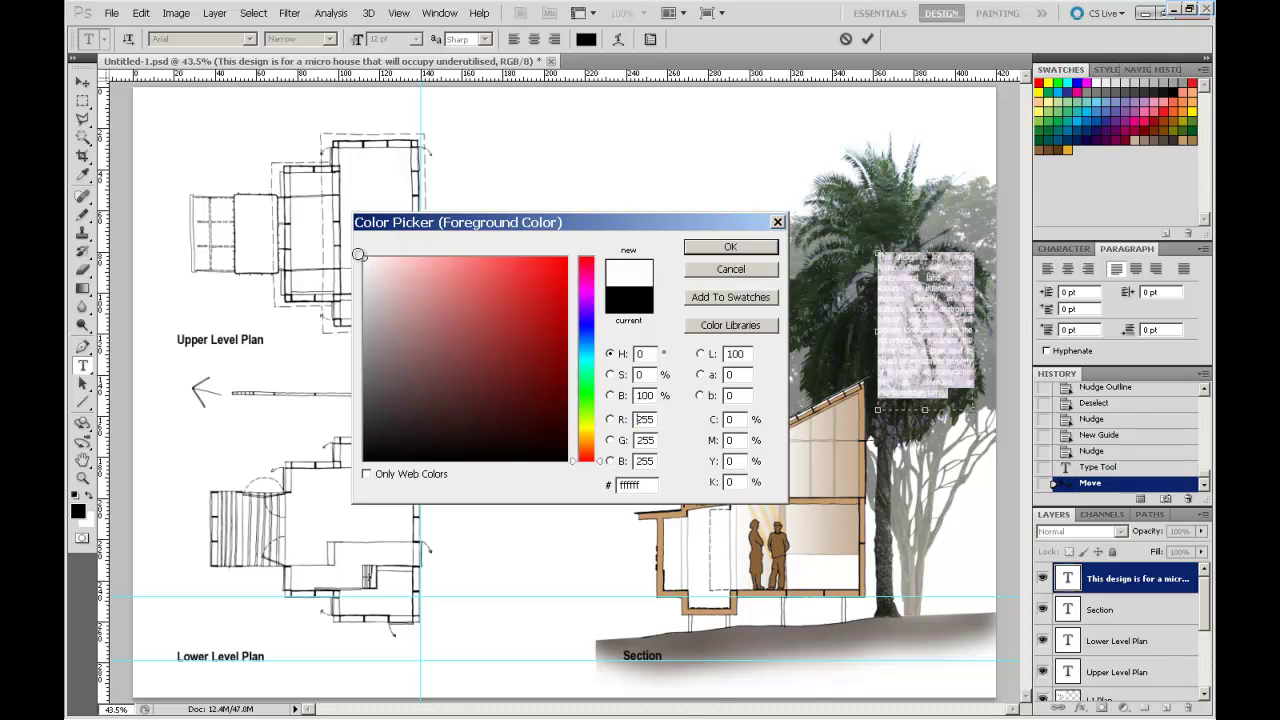
pyautogui.click(716, 250)
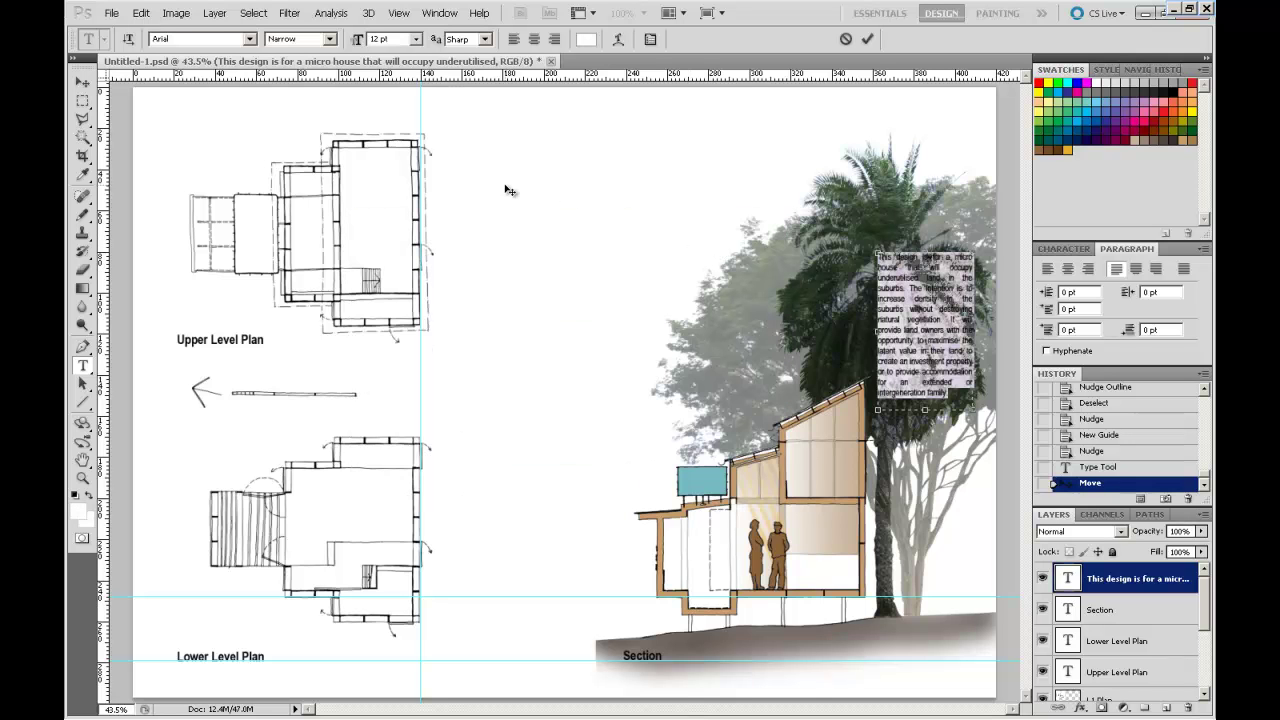
pyautogui.click(84, 82)
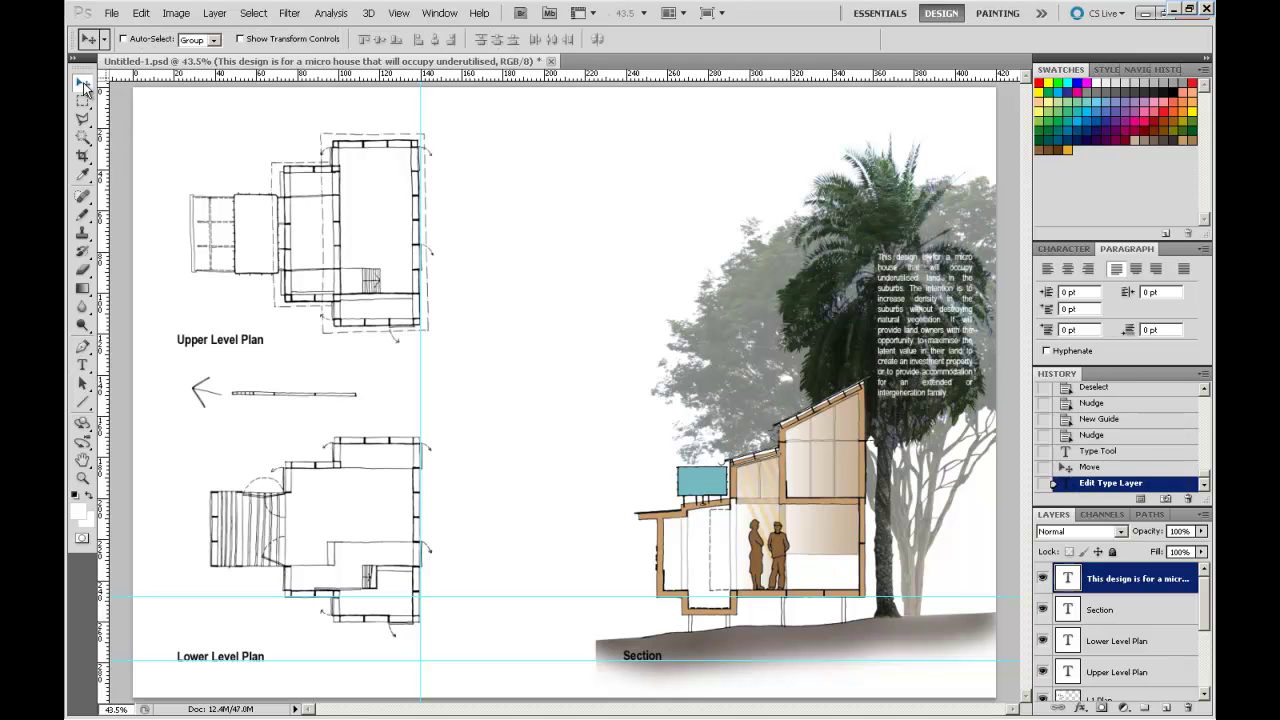
pyautogui.moveTo(925, 349); pyautogui.dragTo(919, 355)
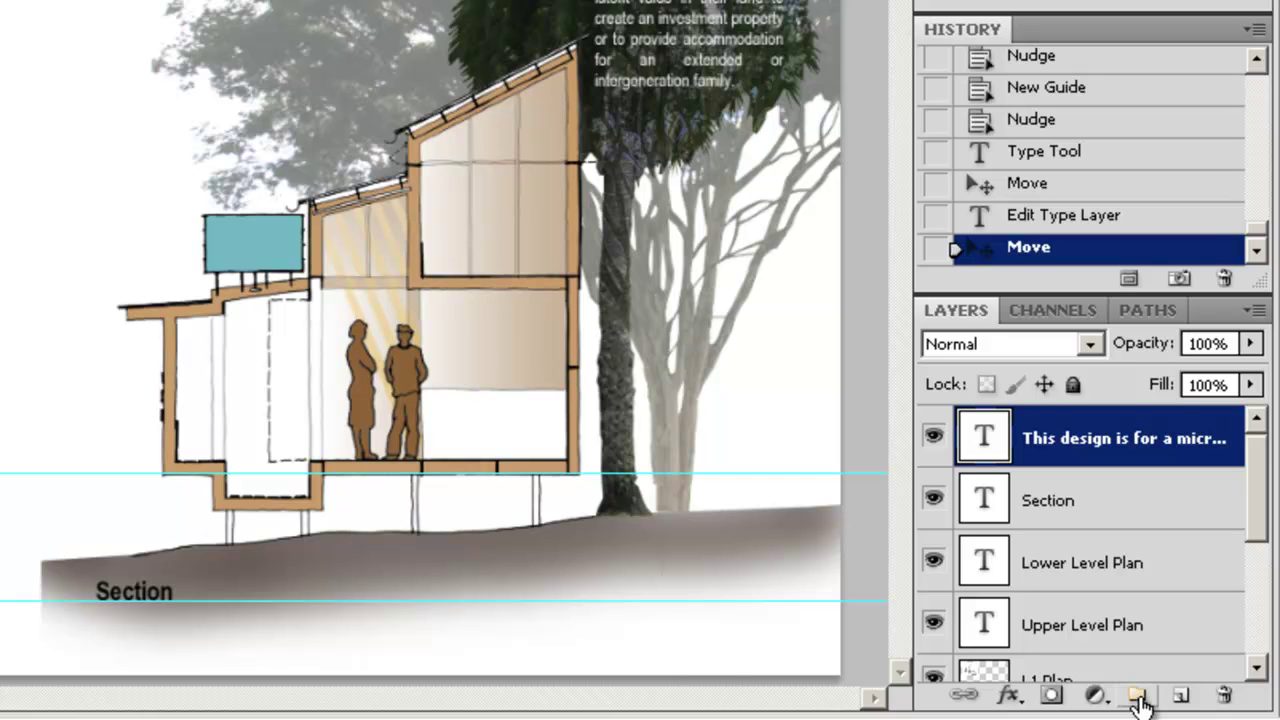
# Create a new layer group above the description layer and name it Text.
pyautogui.click(1137, 697)
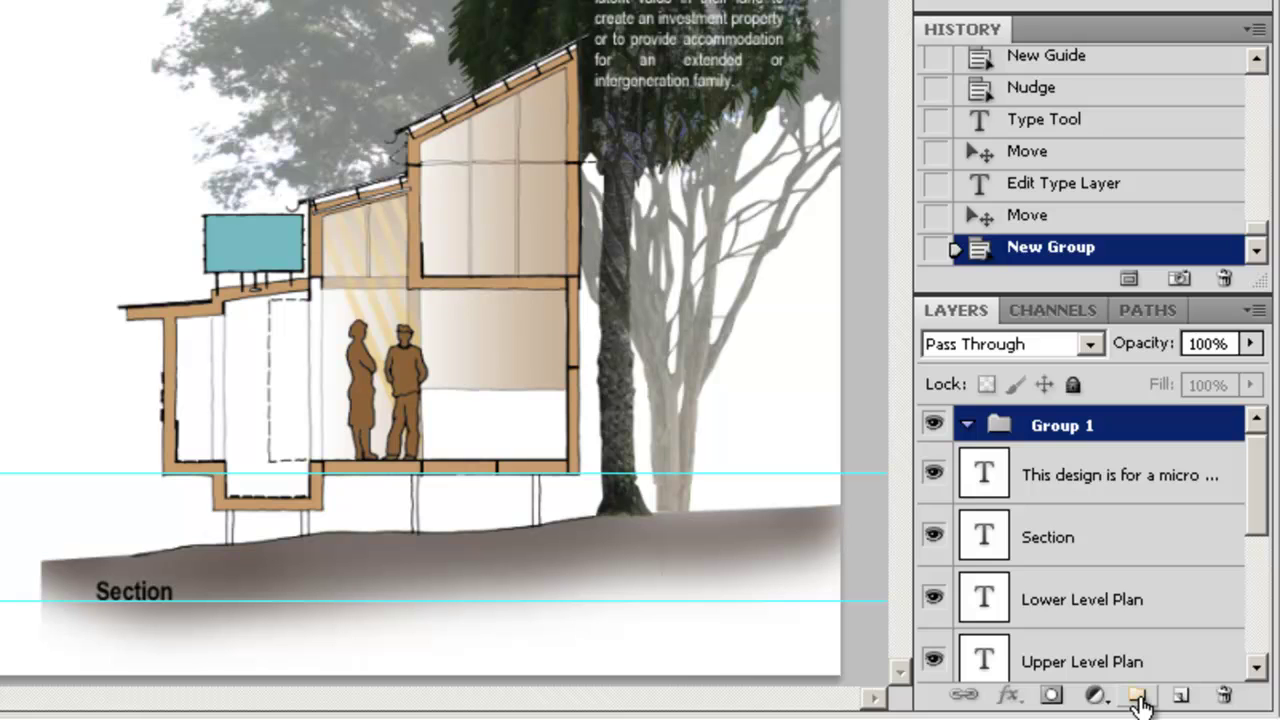
pyautogui.doubleClick(1078, 428)
pyautogui.write('Text')
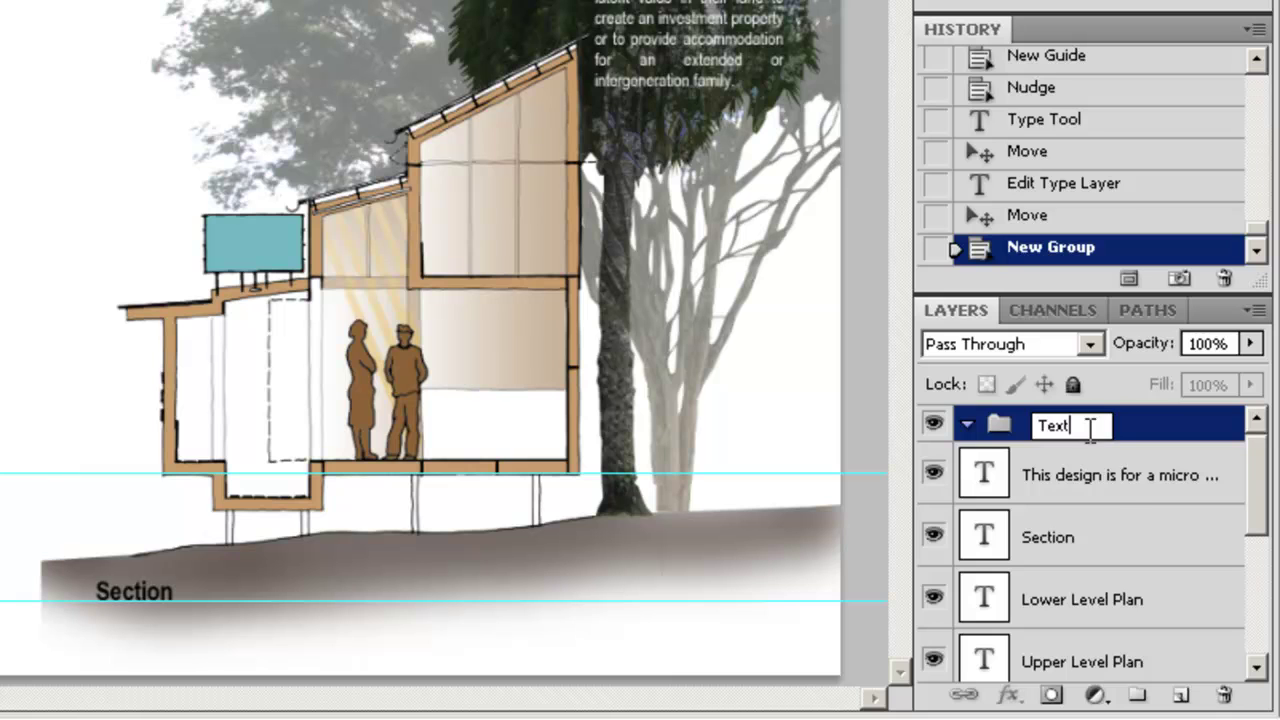
pyautogui.press('Return')
# Move the description, Section, Lower Level Plan and Upper Level Plan text layers into the Text group and collapse the group.
pyautogui.click(1128, 482)
pyautogui.moveTo(1078, 437); pyautogui.dragTo(1074, 426)
pyautogui.moveTo(1048, 537); pyautogui.dragTo(1049, 429)
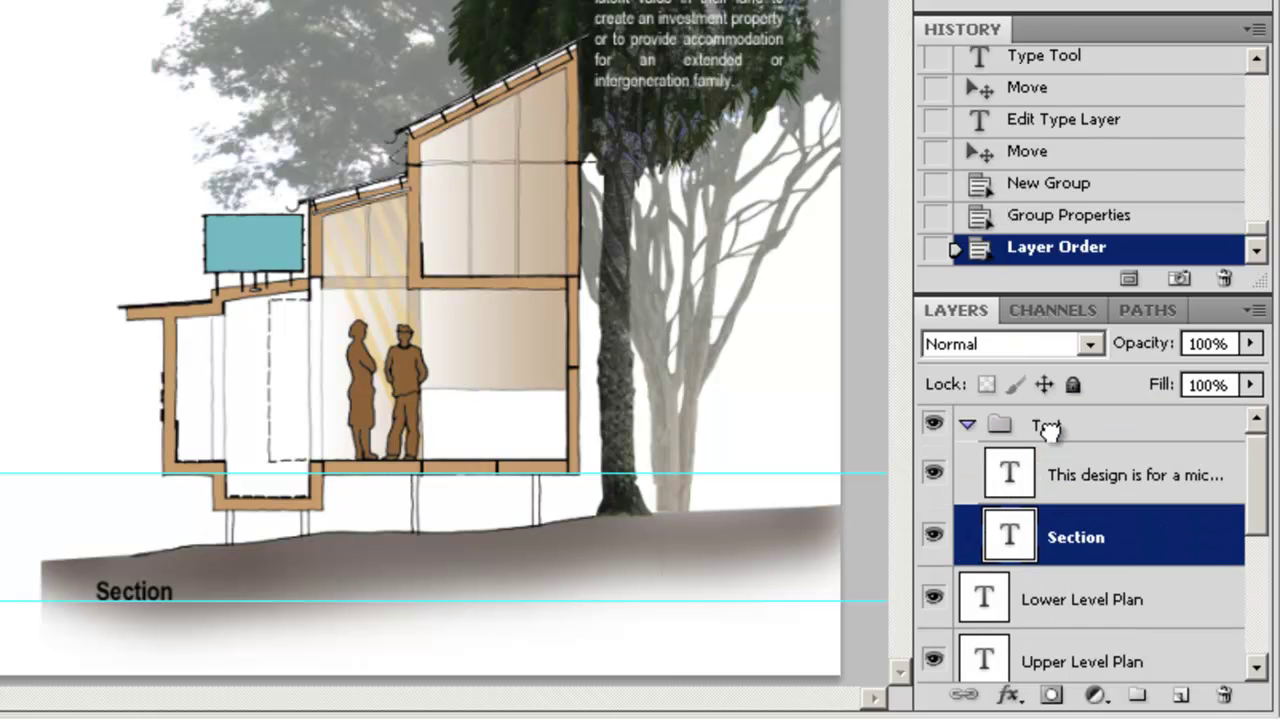
pyautogui.moveTo(1060, 597); pyautogui.dragTo(1052, 424)
pyautogui.moveTo(1040, 686); pyautogui.dragTo(1054, 418)
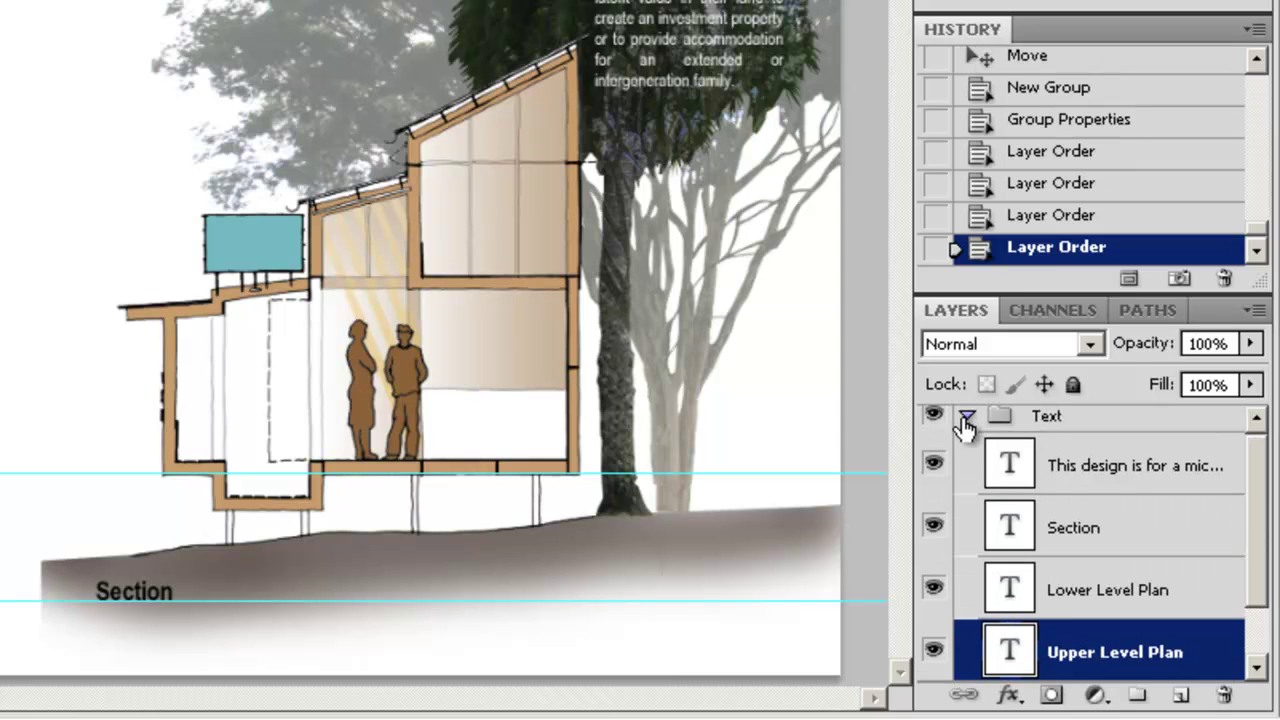
pyautogui.click(967, 415)
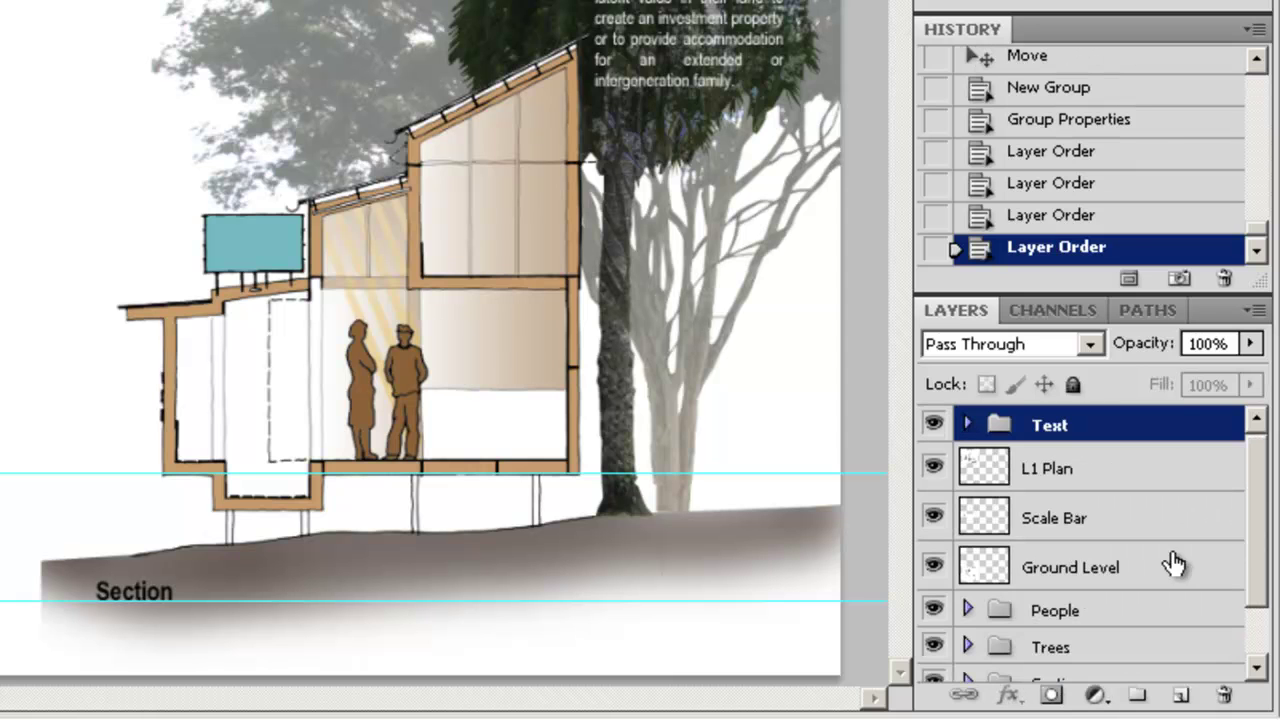
pyautogui.click(967, 425)
pyautogui.click(968, 426)
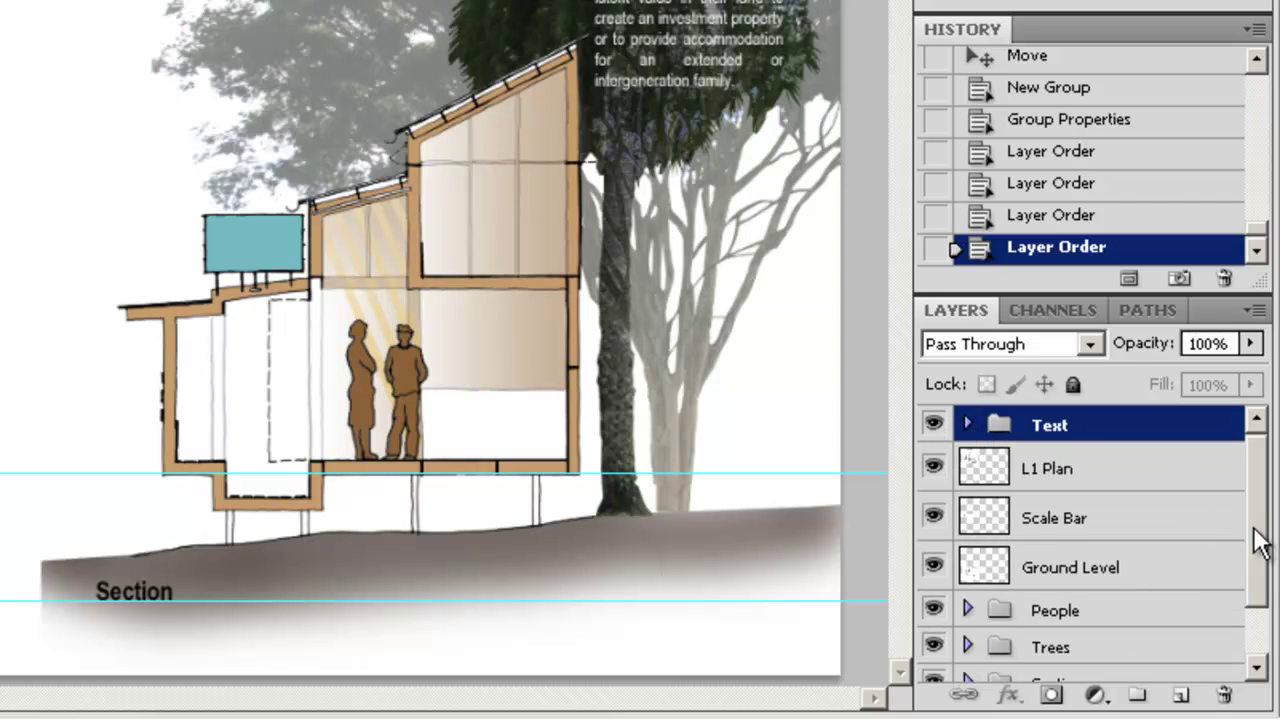
pyautogui.moveTo(1254, 540); pyautogui.dragTo(1249, 591)
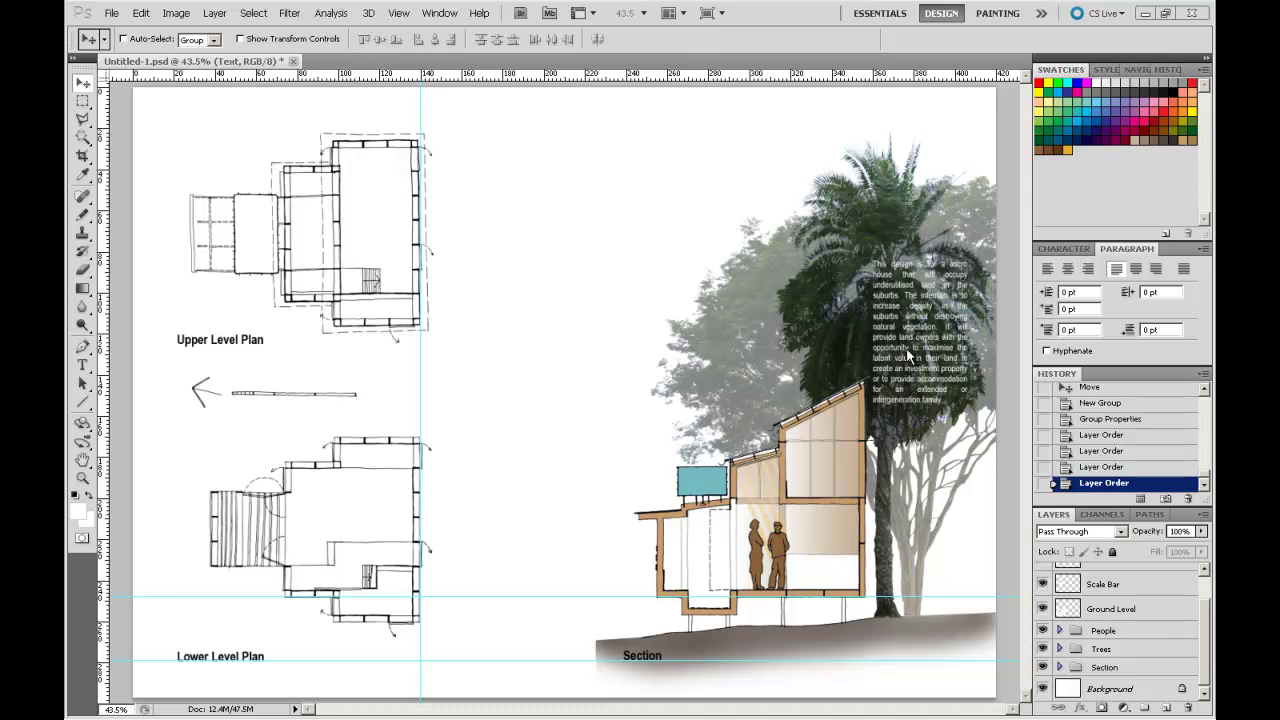
pyautogui.moveTo(1008, 717)
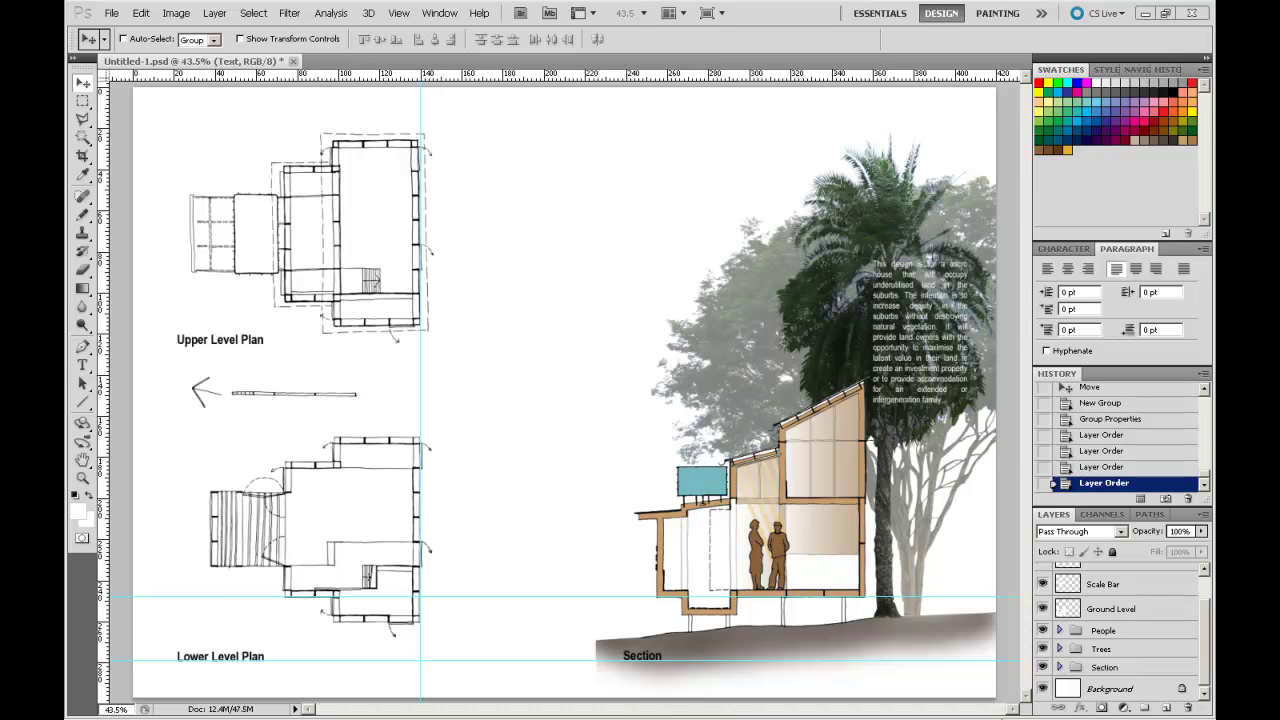